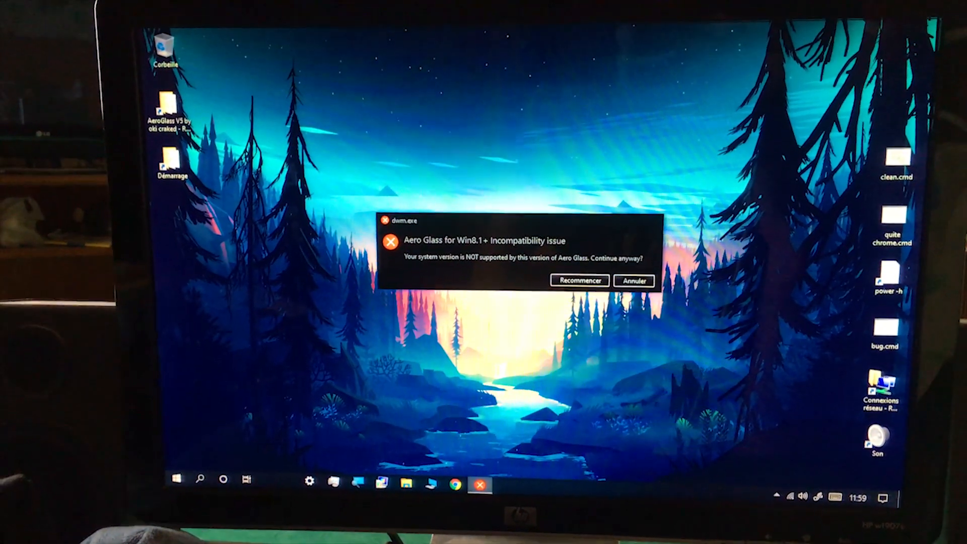
# Continue past the Aero Glass incompatibility warning and move the Ce PC window around the desktop to check its glass effect
pyautogui.click(580, 265)
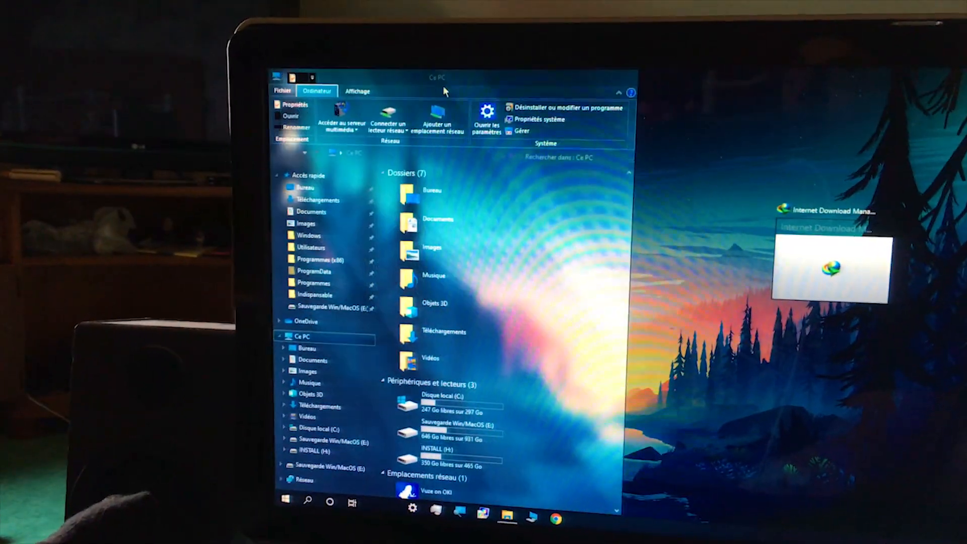
pyautogui.click(450, 80)
pyautogui.moveTo(450, 80); pyautogui.dragTo(941, 237)
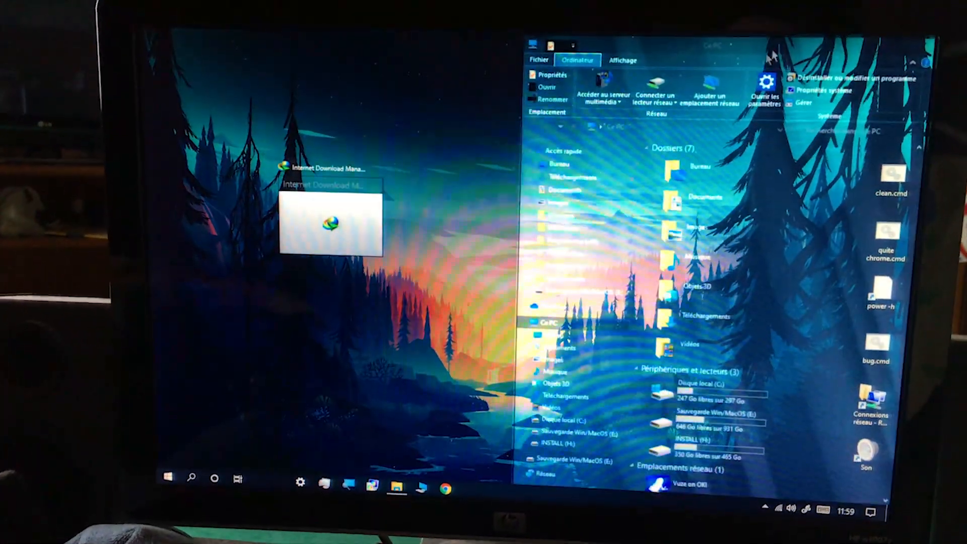
pyautogui.moveTo(772, 56); pyautogui.dragTo(583, 82)
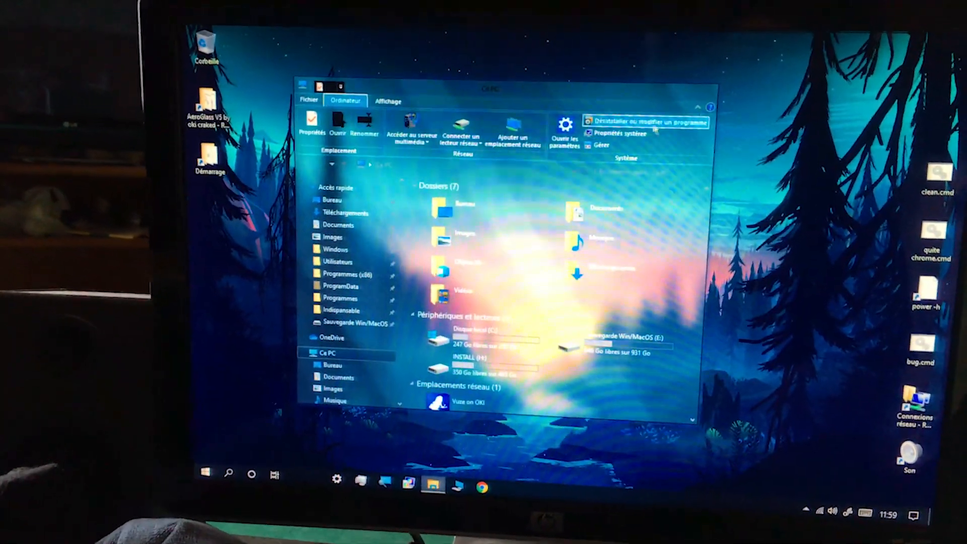
pyautogui.click(714, 101)
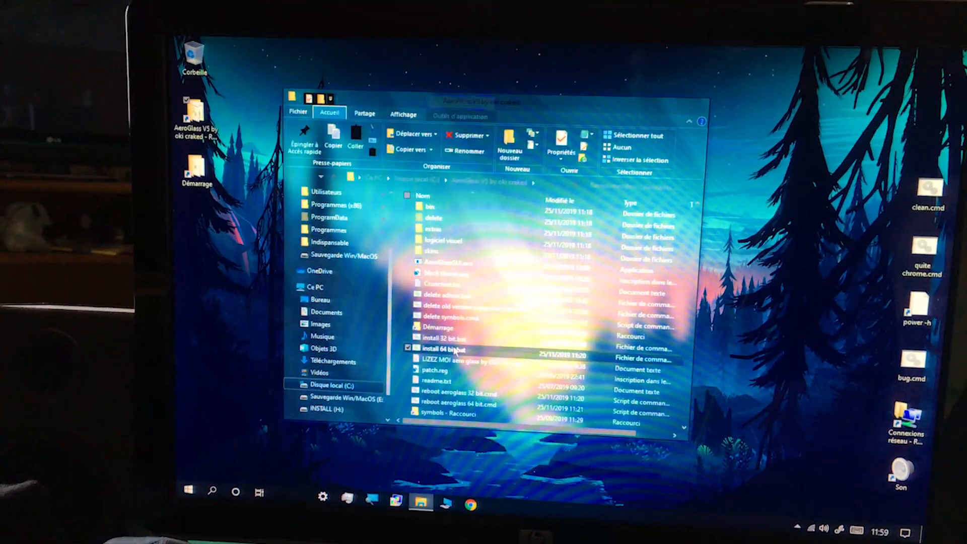
# Examine the commands in install 64 bit.bat using Notepad++, from the first line to the end, and close the file
pyautogui.rightClick(468, 324)
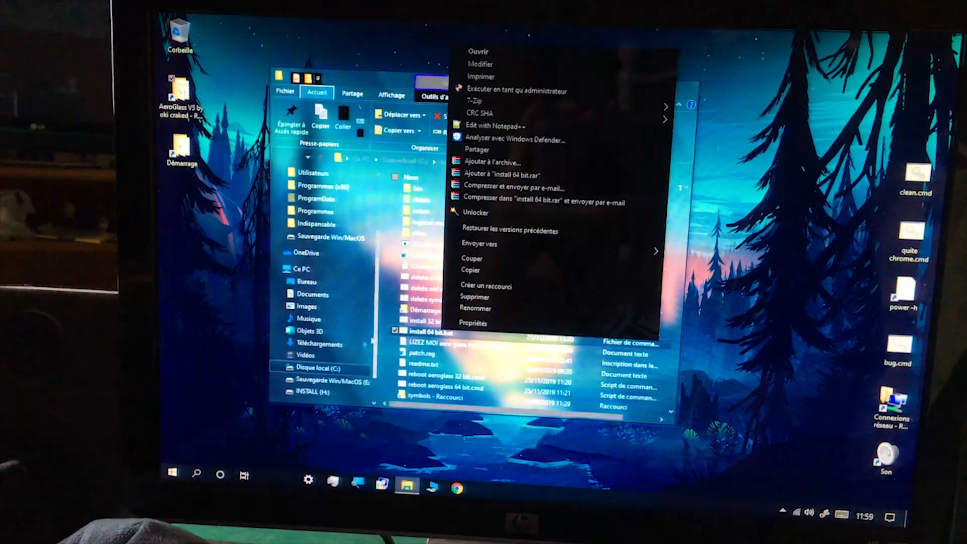
pyautogui.click(493, 128)
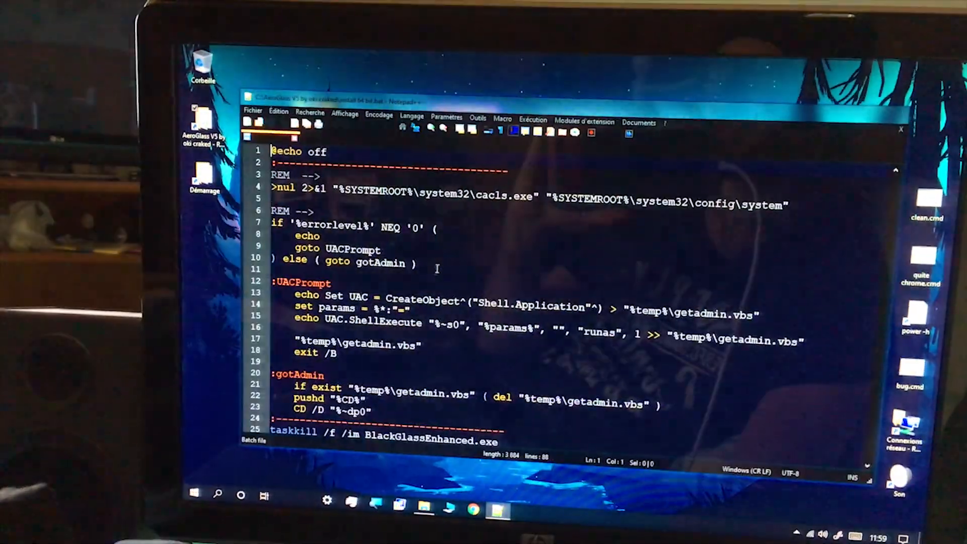
pyautogui.scroll(-15, 472, 327)
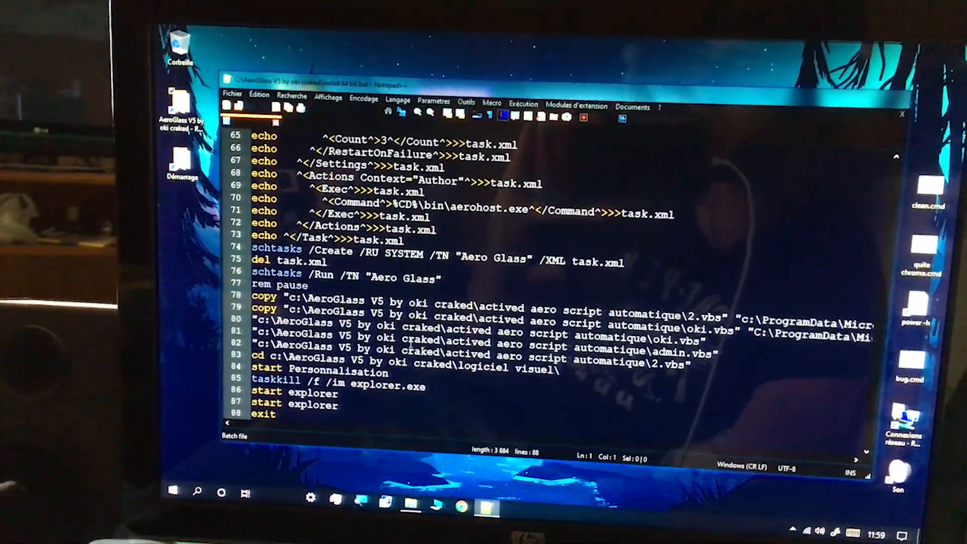
pyautogui.scroll(6, 473, 327)
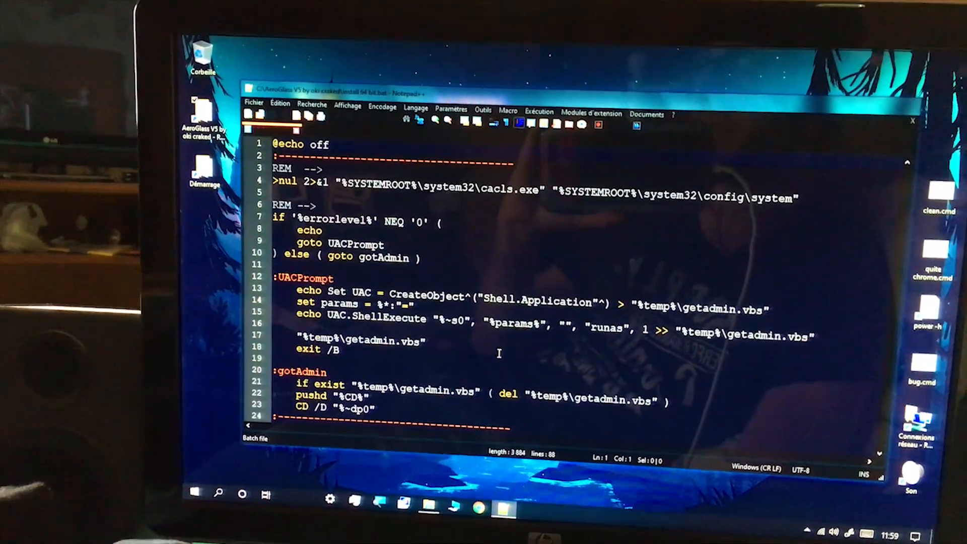
pyautogui.scroll(-20, 587, 288)
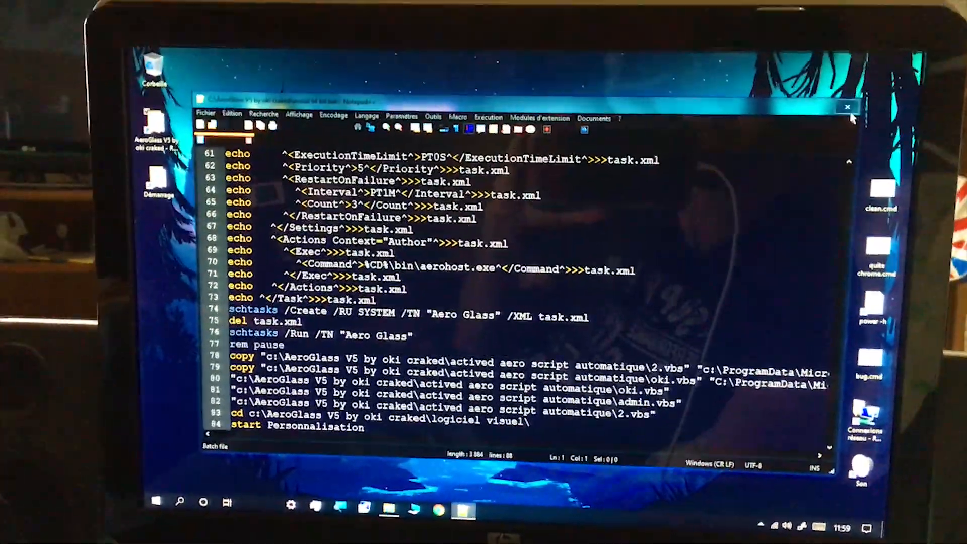
pyautogui.click(872, 69)
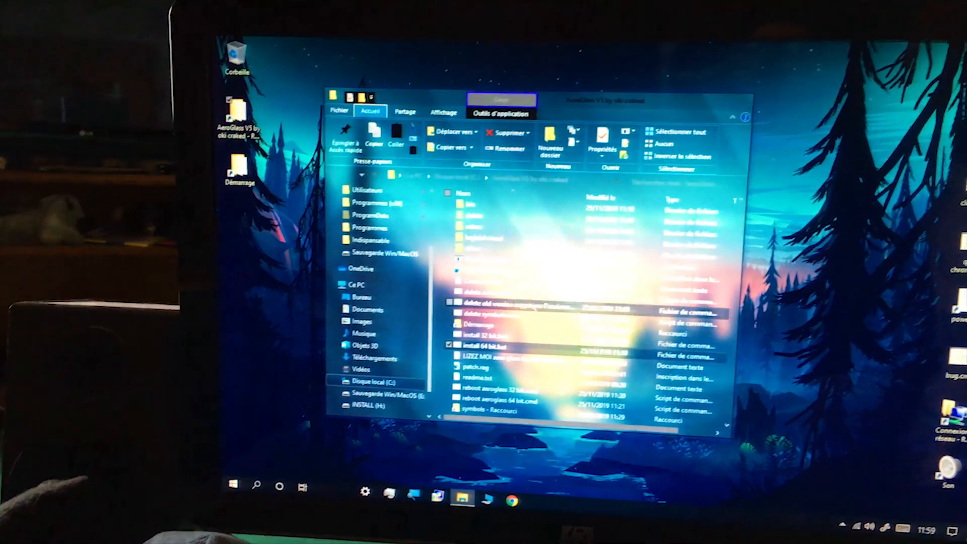
pyautogui.click(535, 307)
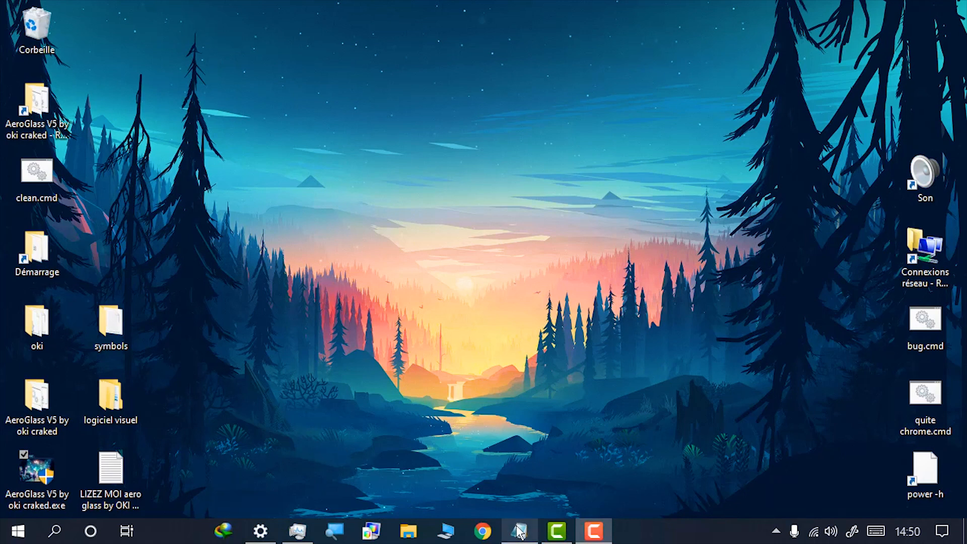
# Review the software notes, run AeroGlass V5 by oki craked.exe and install it to C:\
pyautogui.click(530, 533)
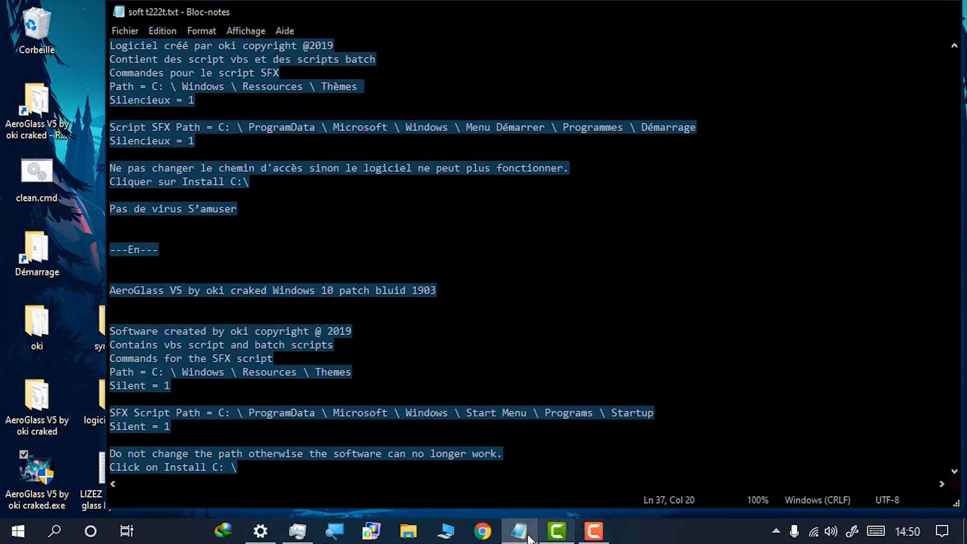
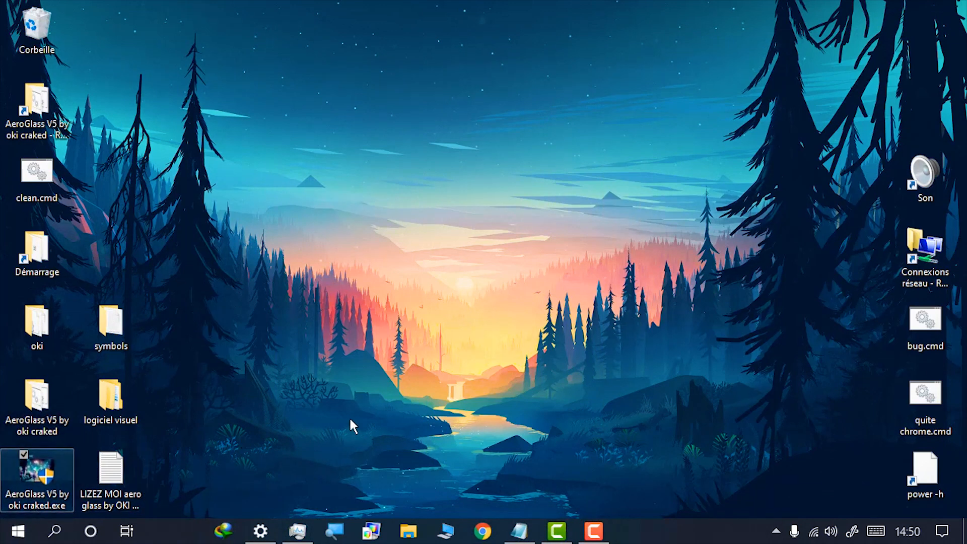
pyautogui.press('Return')
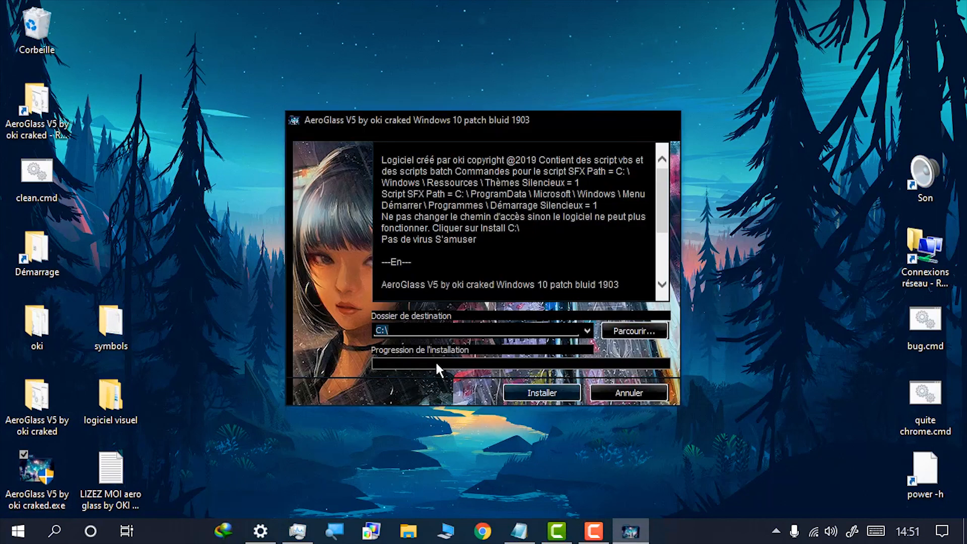
pyautogui.moveTo(395, 158); pyautogui.dragTo(582, 322)
pyautogui.click(476, 265)
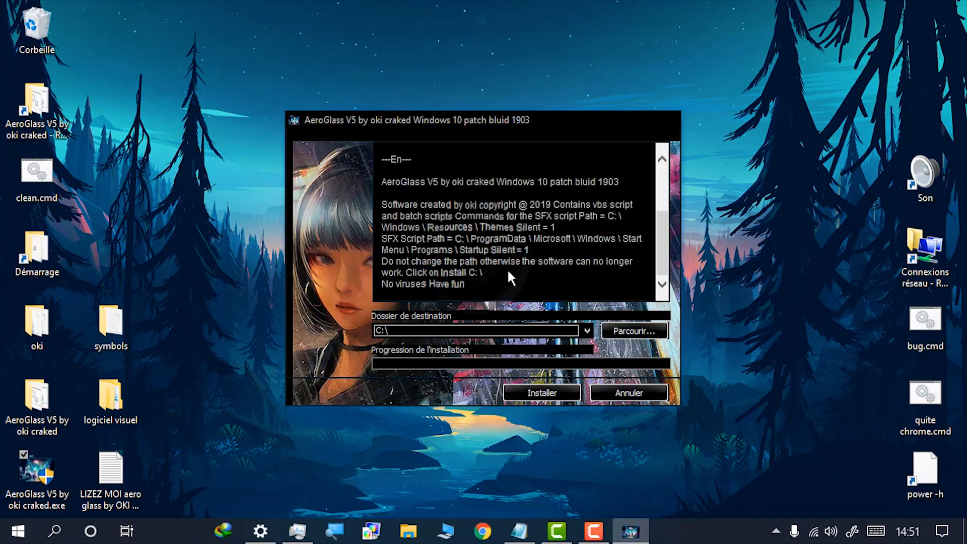
pyautogui.click(550, 395)
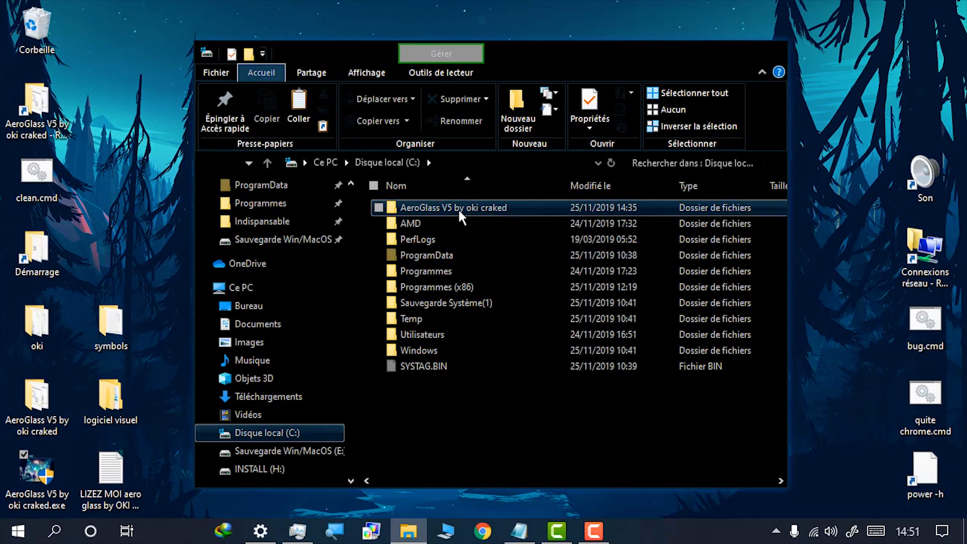
# Open the installed AeroGlass V5 by oki craked folder on local disk C:
pyautogui.click(458, 210)
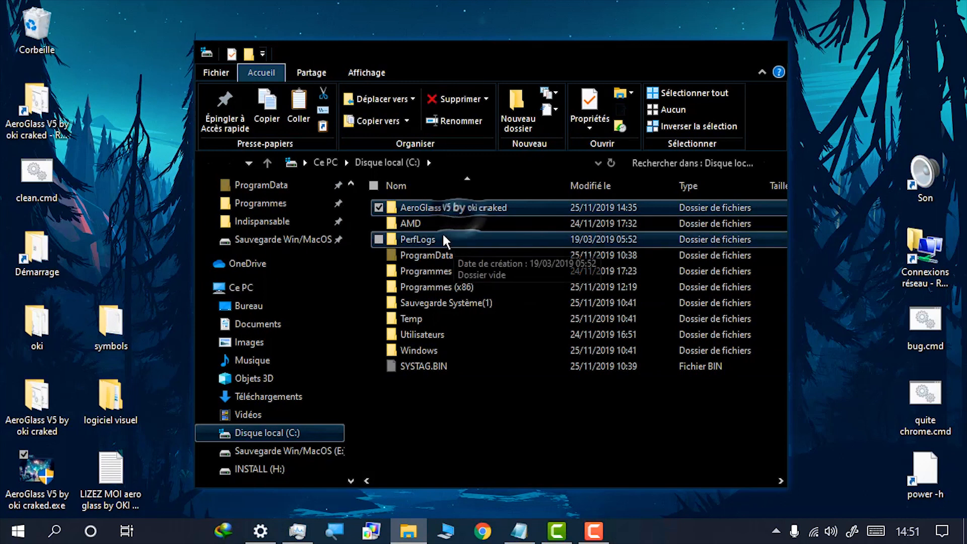
pyautogui.click(398, 272)
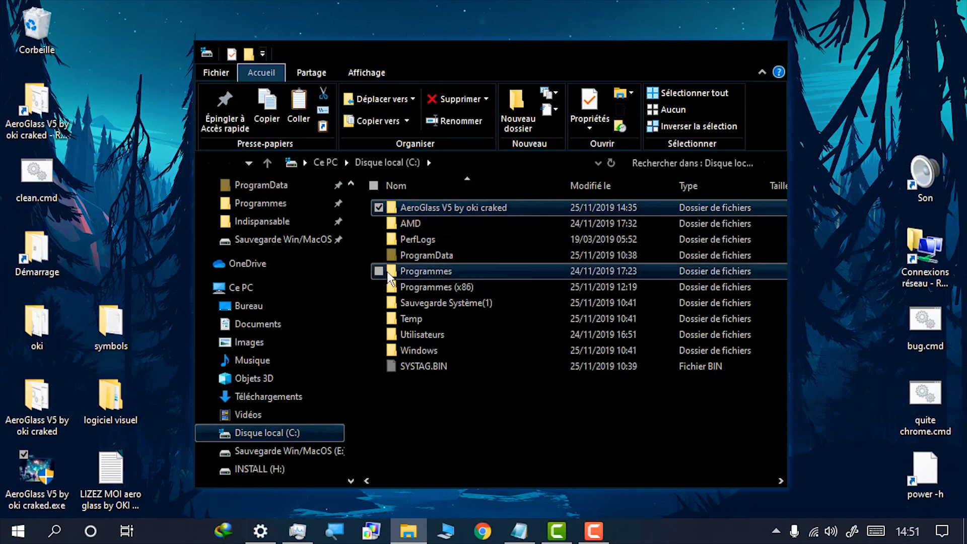
pyautogui.click(444, 212)
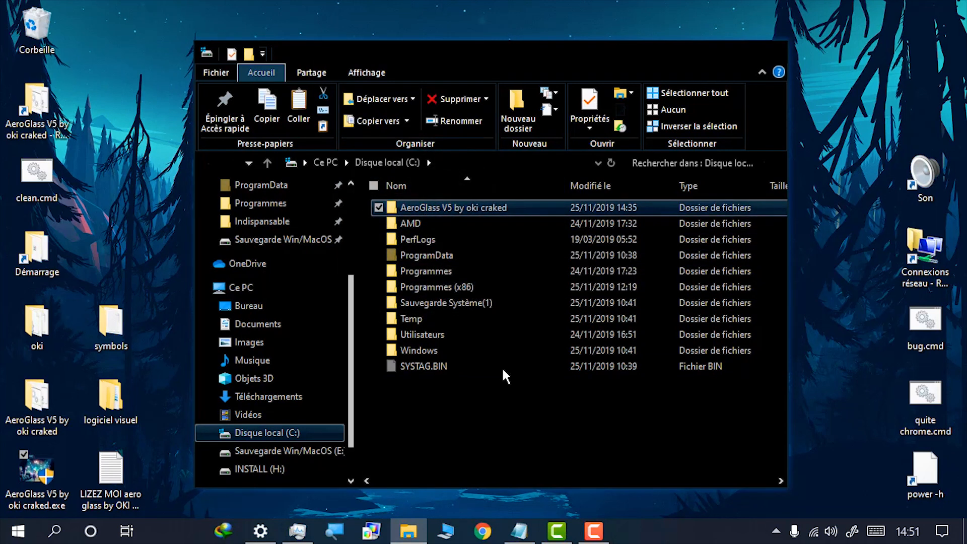
pyautogui.moveTo(502, 369); pyautogui.dragTo(500, 412)
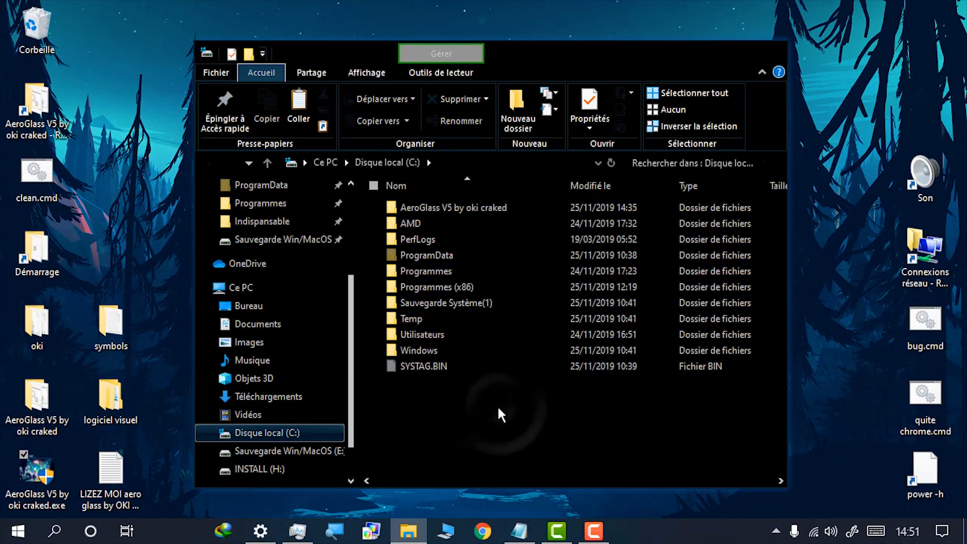
pyautogui.click(402, 209)
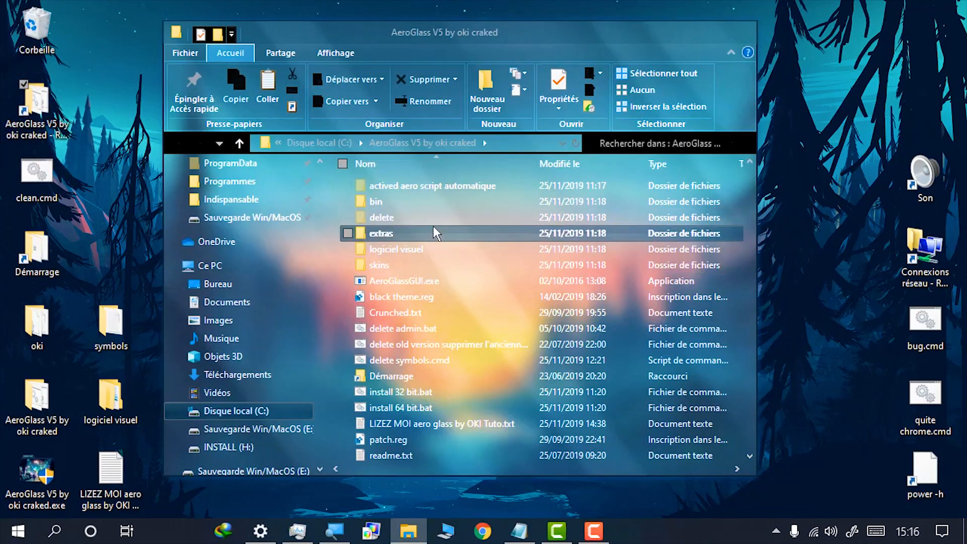
# Open the logiciel visuel subfolder of the AeroGlass V5 by oki craked folder
pyautogui.click(400, 217)
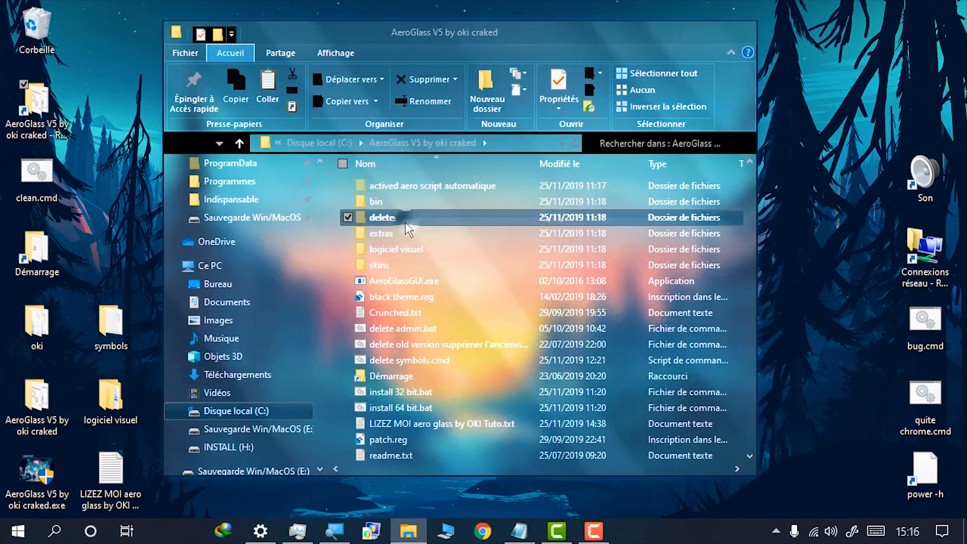
pyautogui.click(385, 249)
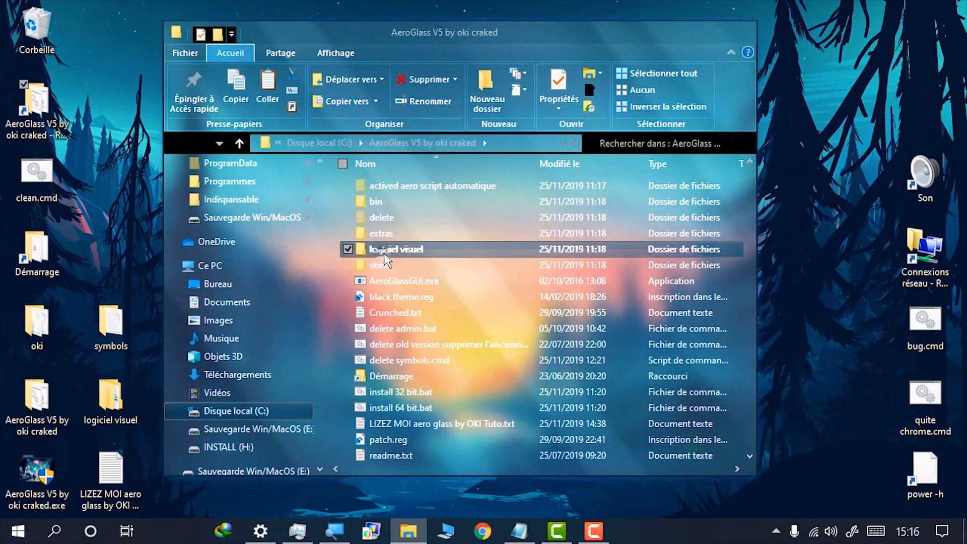
pyautogui.doubleClick(400, 246)
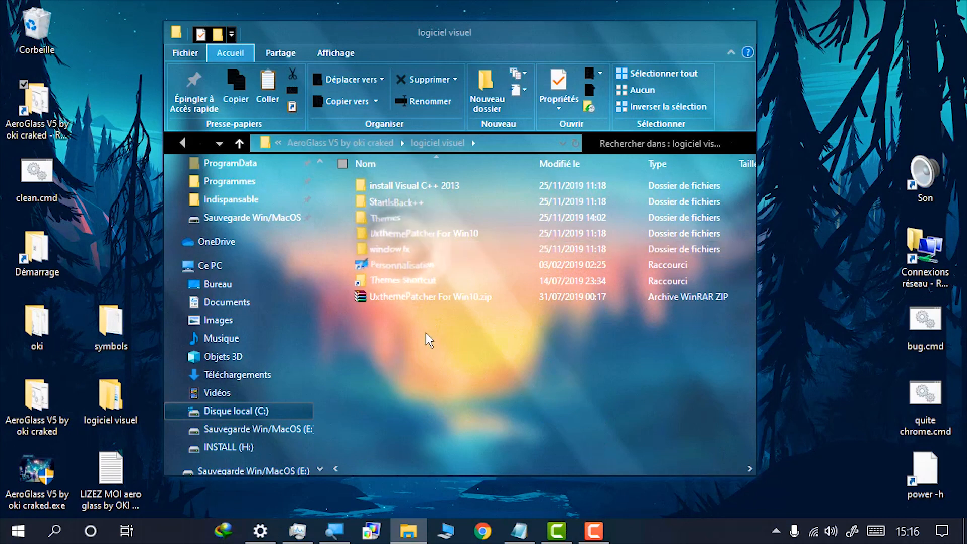
pyautogui.moveTo(482, 362)
pyautogui.mouseDown()
pyautogui.moveTo(361, 164)
pyautogui.moveTo(491, 348)
pyautogui.mouseUp()
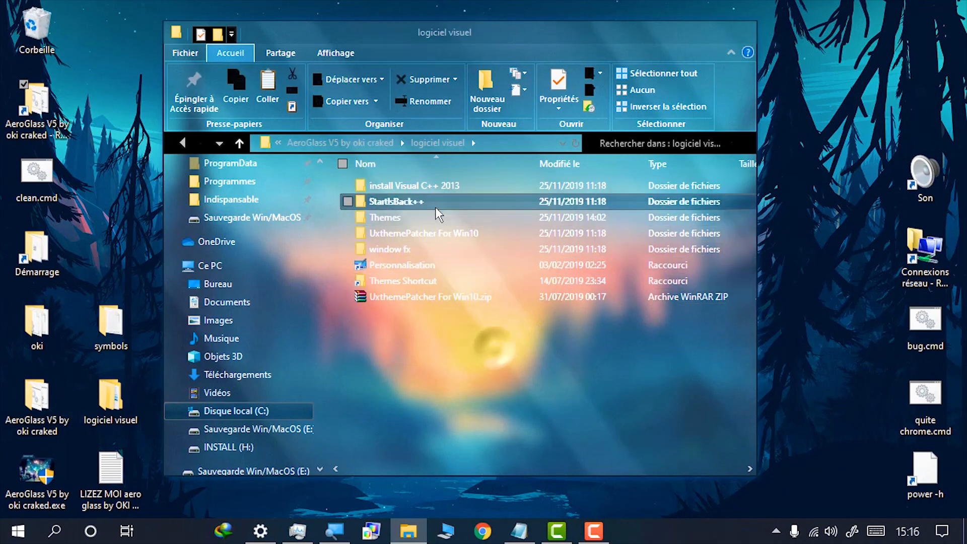
# Inspect the contents of UxthemePatcher For Win10.zip in WinRAR, including its inner folder, and close the archive
pyautogui.click(428, 234)
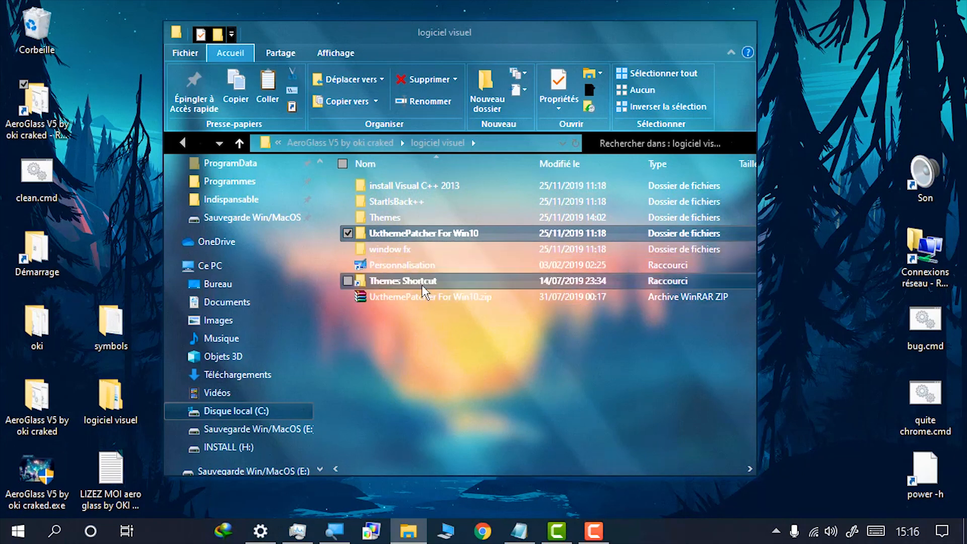
pyautogui.doubleClick(427, 296)
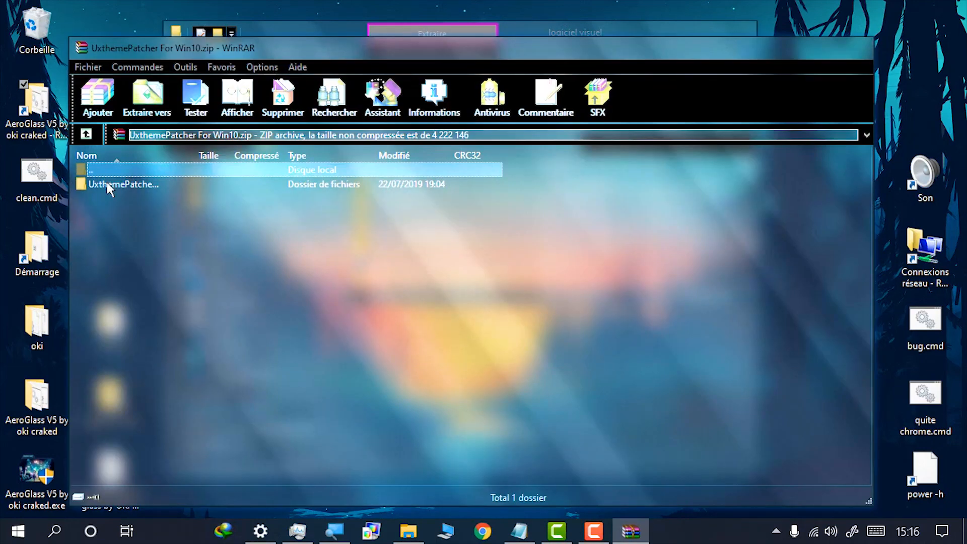
pyautogui.doubleClick(106, 184)
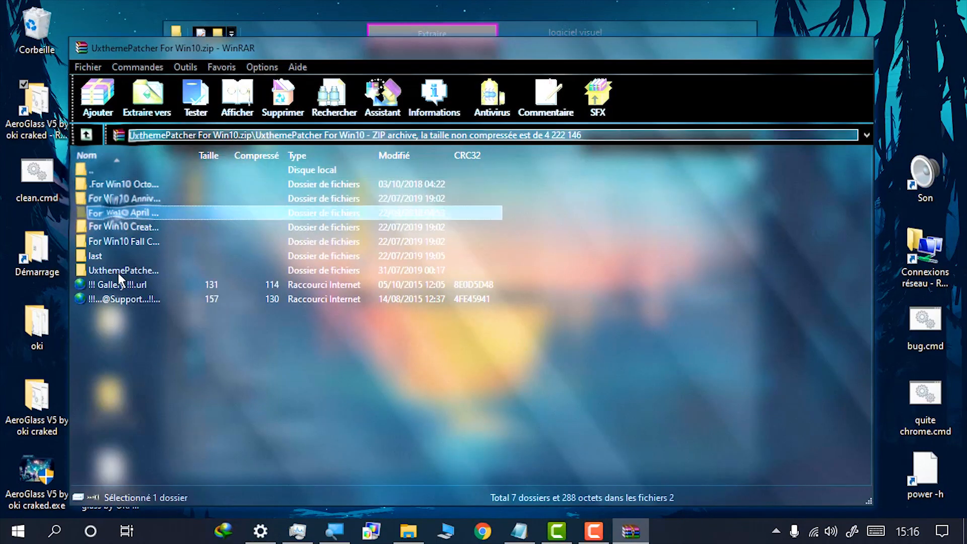
pyautogui.click(863, 42)
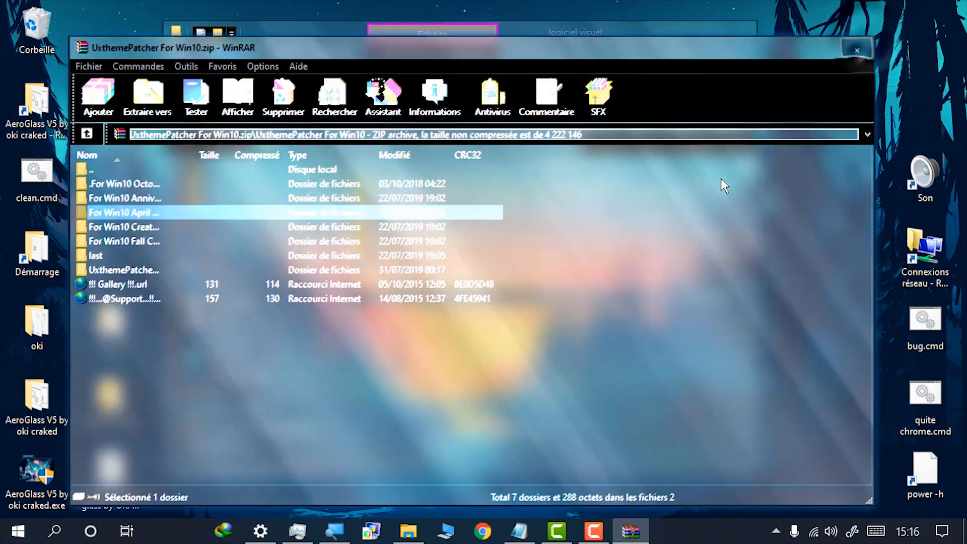
# Open the nested UxthemePatcher For Win10 folder and launch UltraUXThemePatcher_3.6.3.exe
pyautogui.doubleClick(397, 229)
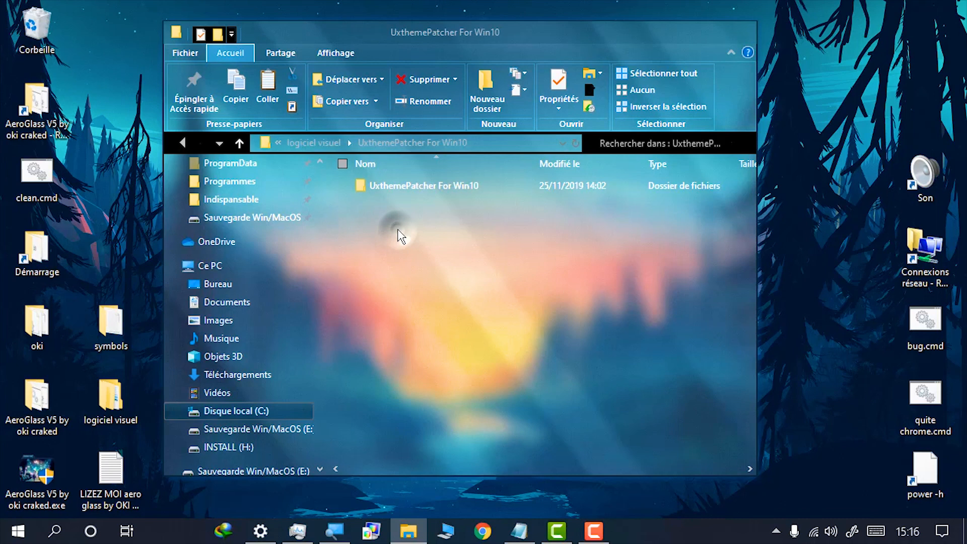
pyautogui.doubleClick(410, 185)
pyautogui.moveTo(466, 363)
pyautogui.mouseDown()
pyautogui.moveTo(435, 355)
pyautogui.moveTo(364, 162)
pyautogui.moveTo(460, 368)
pyautogui.mouseUp()
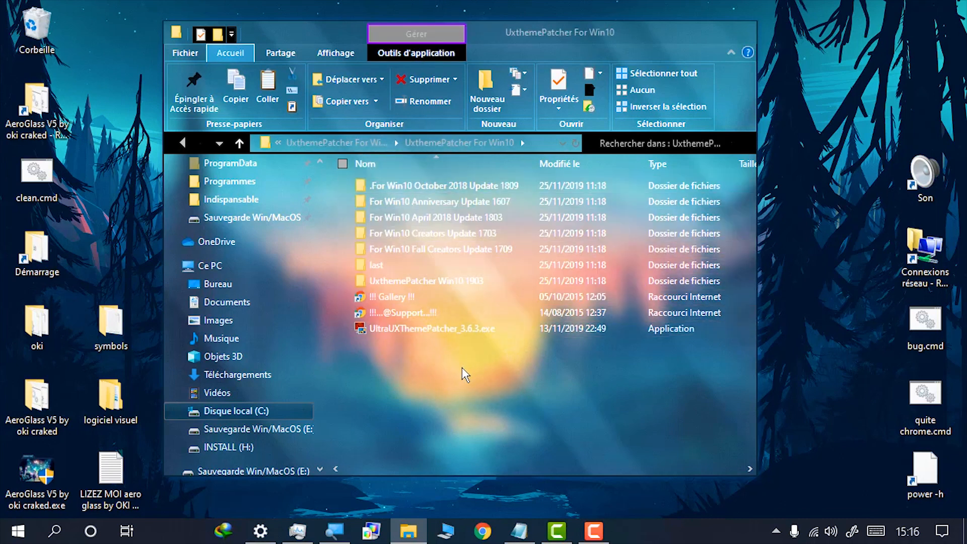
pyautogui.doubleClick(414, 326)
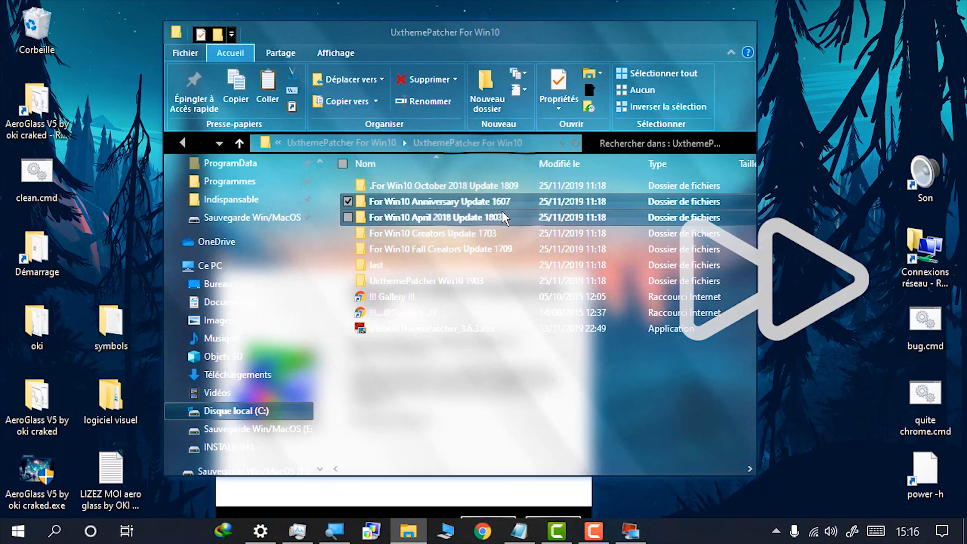
# Look over the patcher folders for the different Windows 10 updates and return to the UltraUXThemePatcher 3.6.3 setup window
pyautogui.click(498, 219)
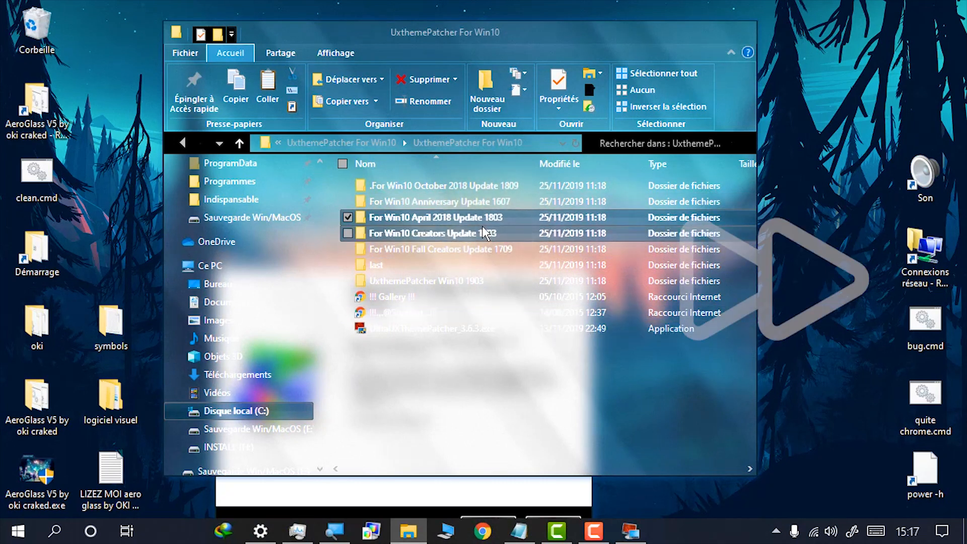
pyautogui.click(498, 249)
pyautogui.doubleClick(526, 327)
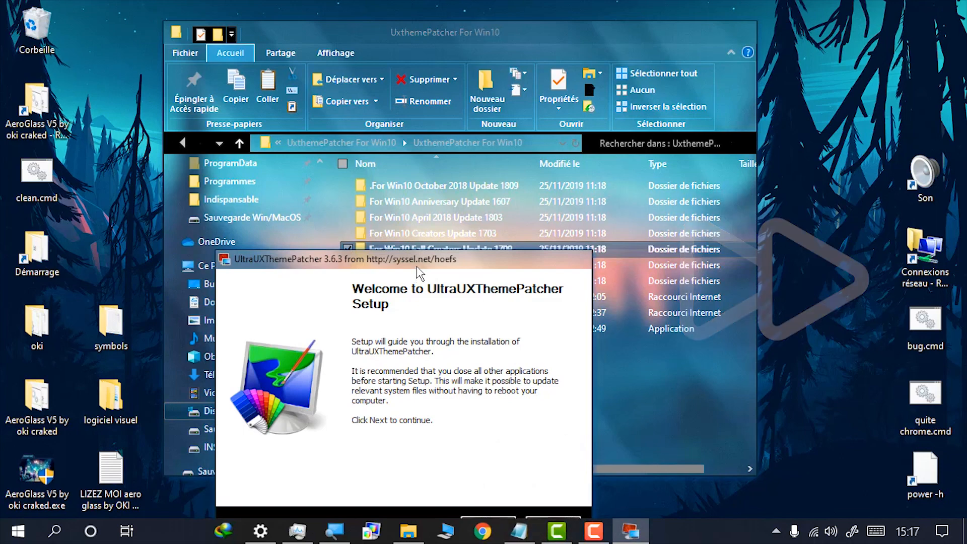
pyautogui.moveTo(426, 246)
pyautogui.mouseDown()
pyautogui.moveTo(439, 141)
pyautogui.moveTo(433, 252)
pyautogui.mouseUp()
pyautogui.click(439, 498)
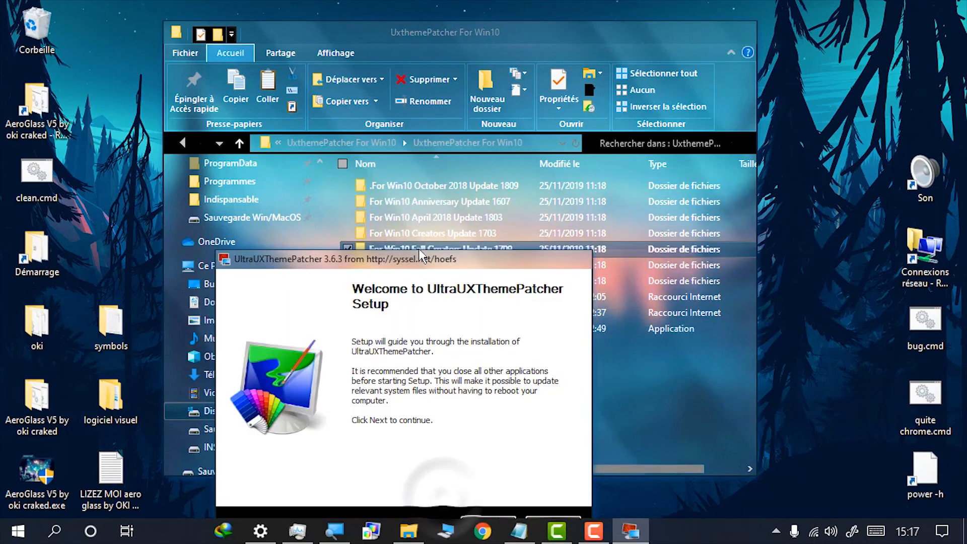
# Accept the first license agreement in the UltraUXThemePatcher setup, continue to the License & Conditions page, and cancel the installation
pyautogui.click(506, 436)
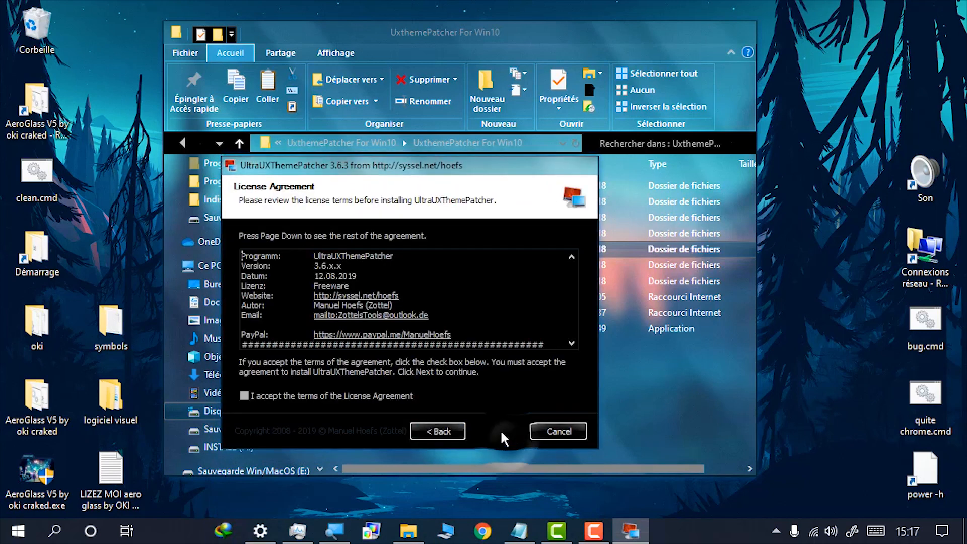
pyautogui.click(387, 396)
pyautogui.click(495, 431)
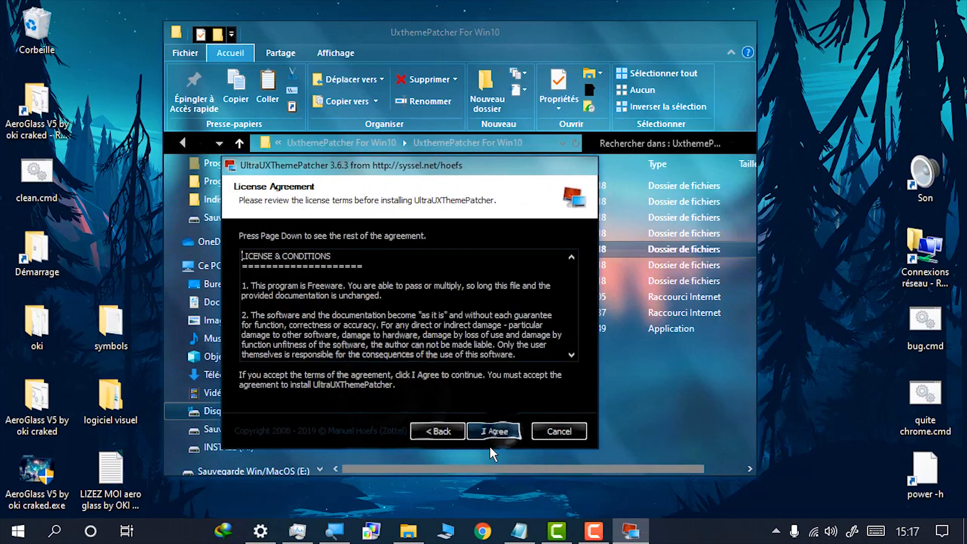
pyautogui.click(554, 427)
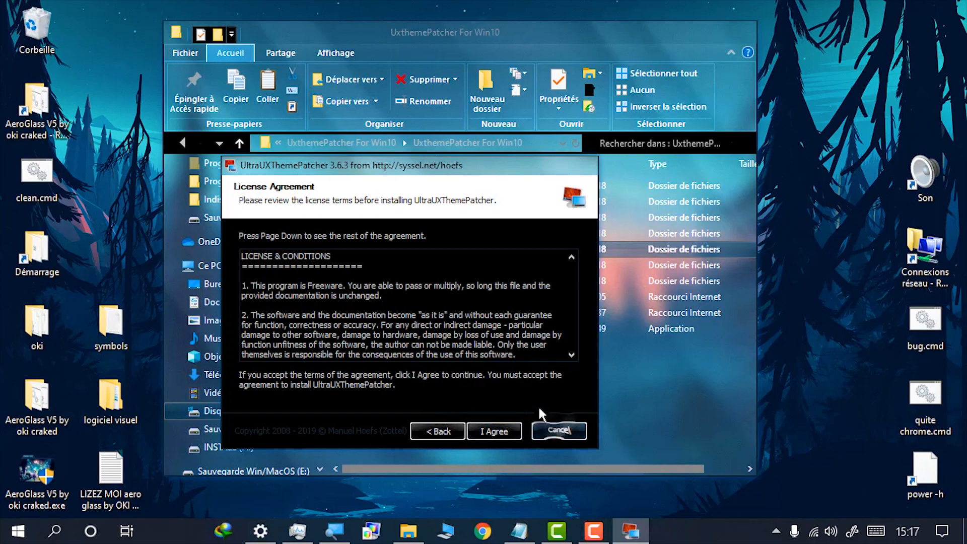
pyautogui.click(545, 435)
pyautogui.click(521, 316)
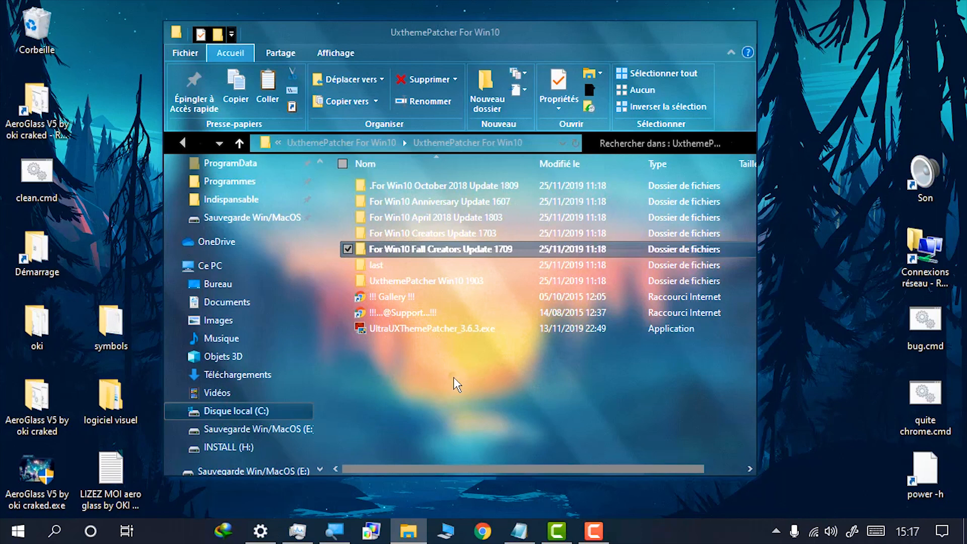
# Go back up to the logiciel visuel folder and open the Personnalisation shortcut to look over the available themes
pyautogui.click(453, 383)
pyautogui.click(356, 143)
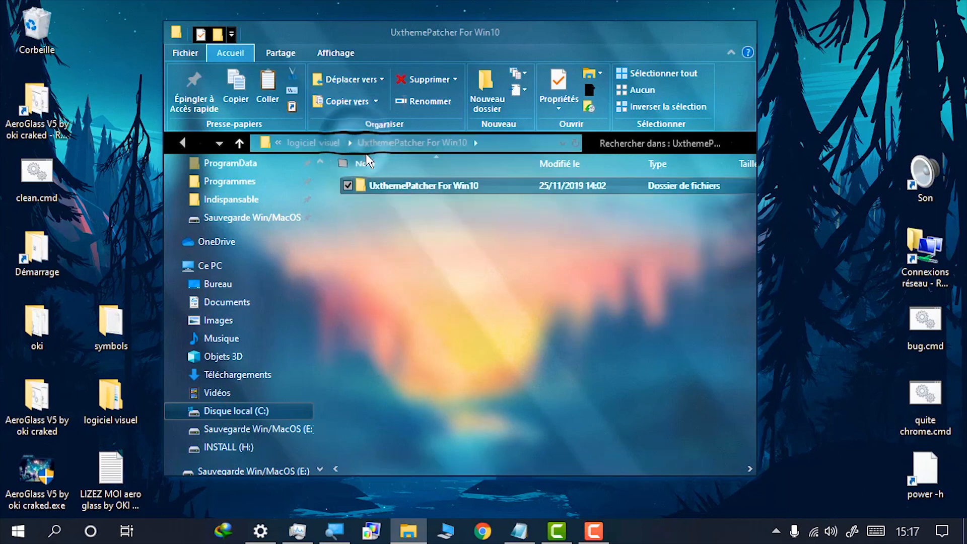
pyautogui.click(328, 141)
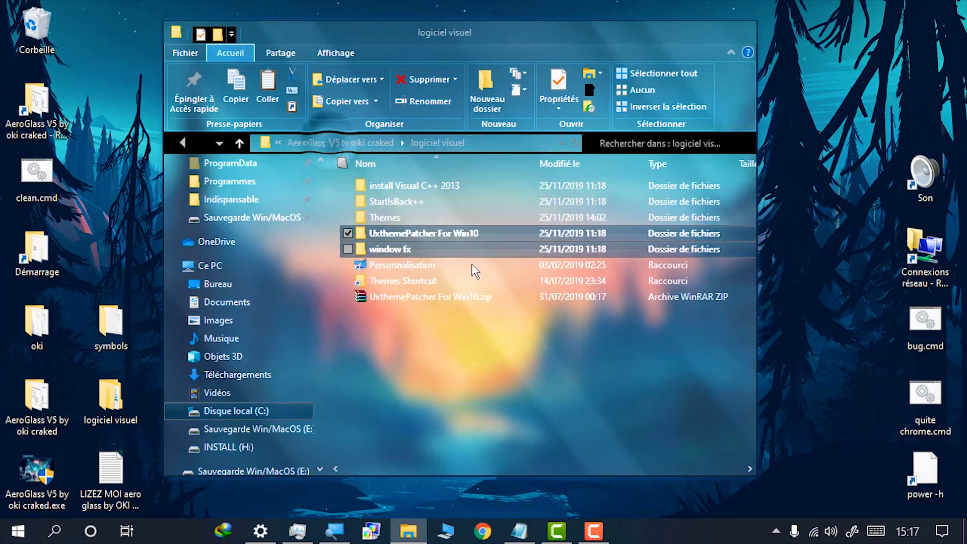
pyautogui.click(397, 262)
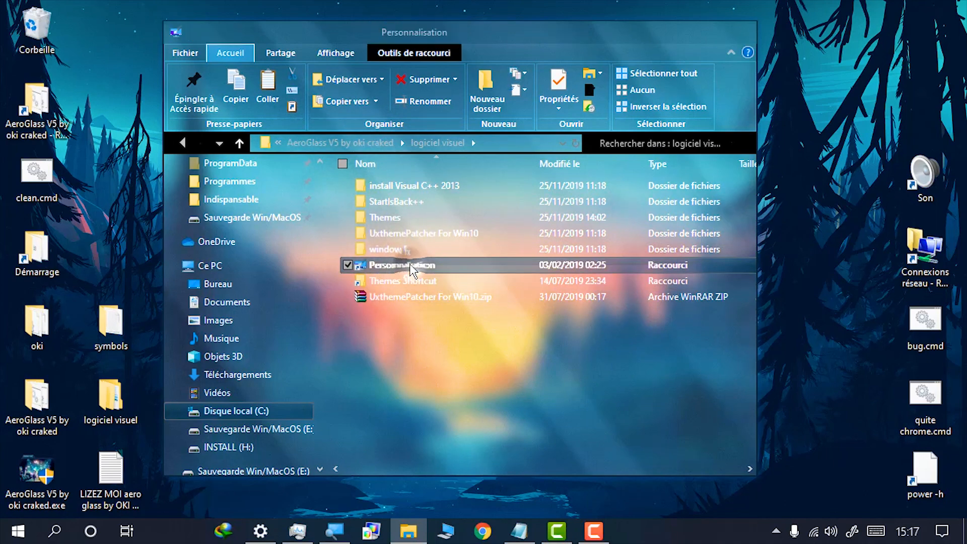
pyautogui.doubleClick(411, 266)
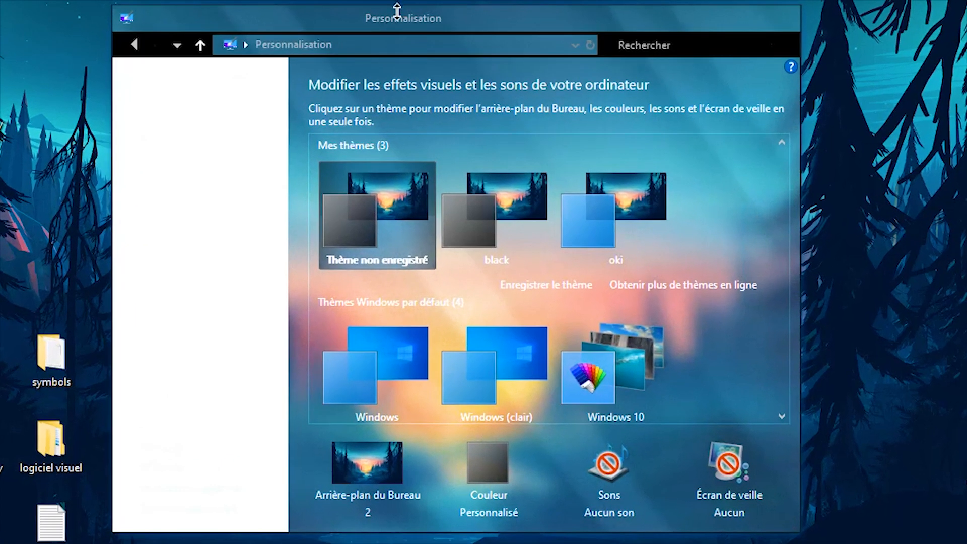
pyautogui.moveTo(412, 23)
pyautogui.mouseDown()
pyautogui.moveTo(597, 47)
pyautogui.moveTo(408, 38)
pyautogui.moveTo(409, 28)
pyautogui.mouseUp()
pyautogui.scroll(-5, 462, 366)
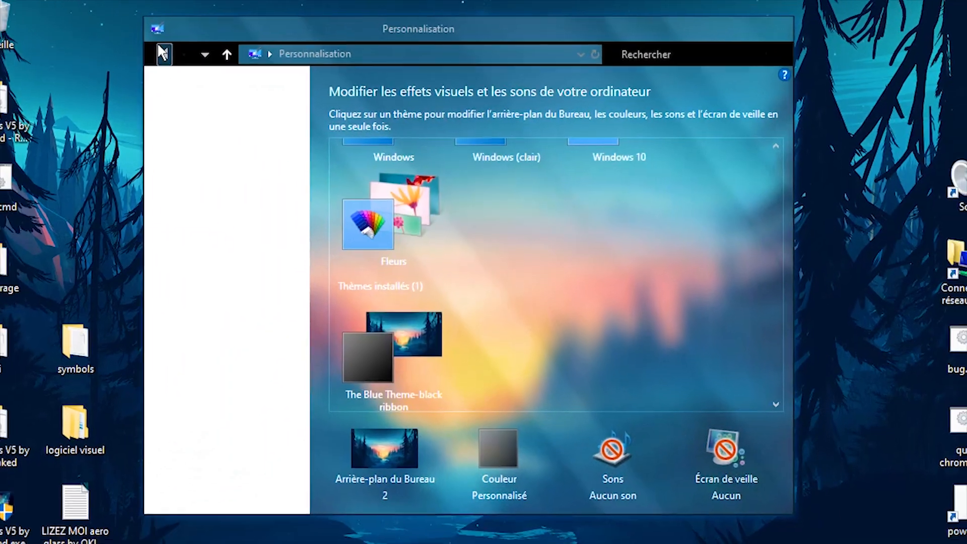
# Inspect the Themes folder in logiciel visuel, including auto theme.exe and the dev subfolder, and return to logiciel visuel
pyautogui.click(146, 48)
pyautogui.click(407, 219)
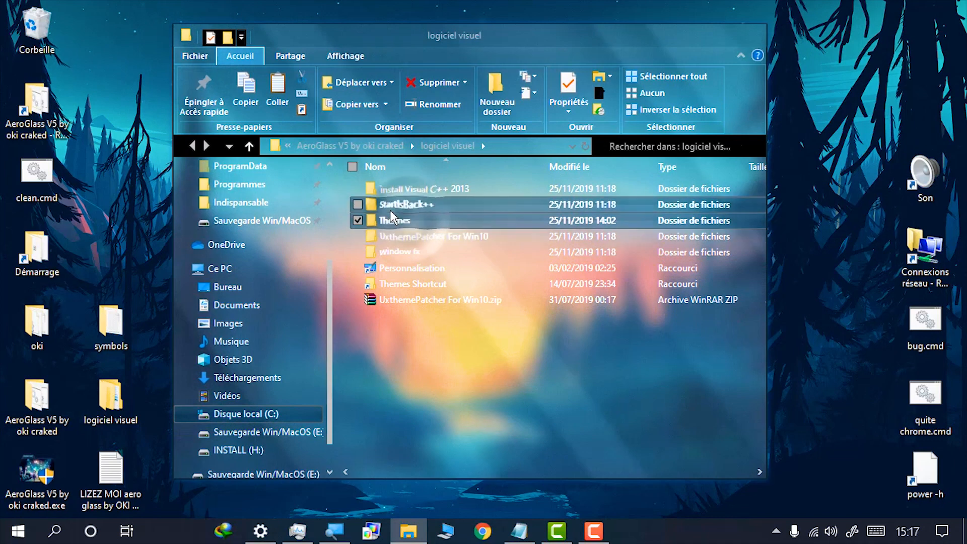
pyautogui.doubleClick(389, 220)
pyautogui.click(395, 204)
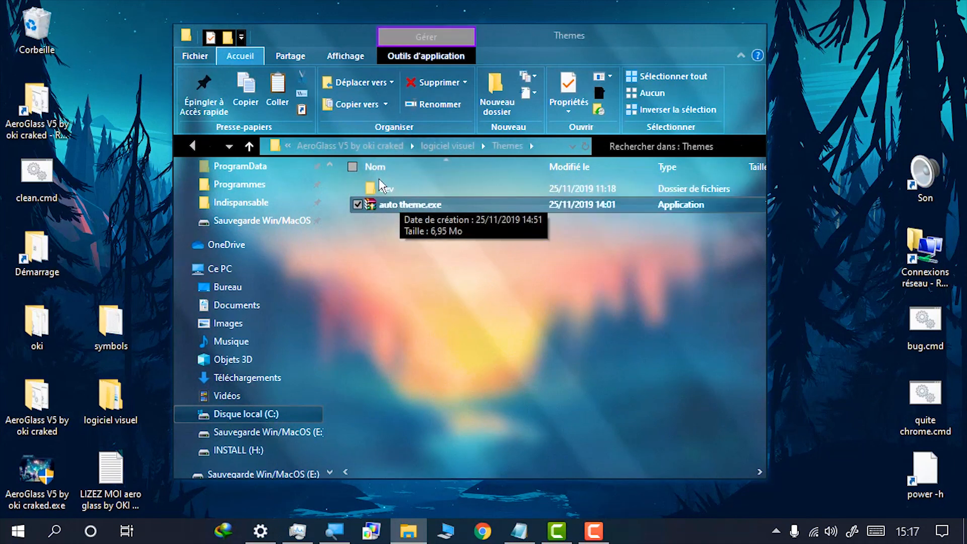
pyautogui.doubleClick(387, 189)
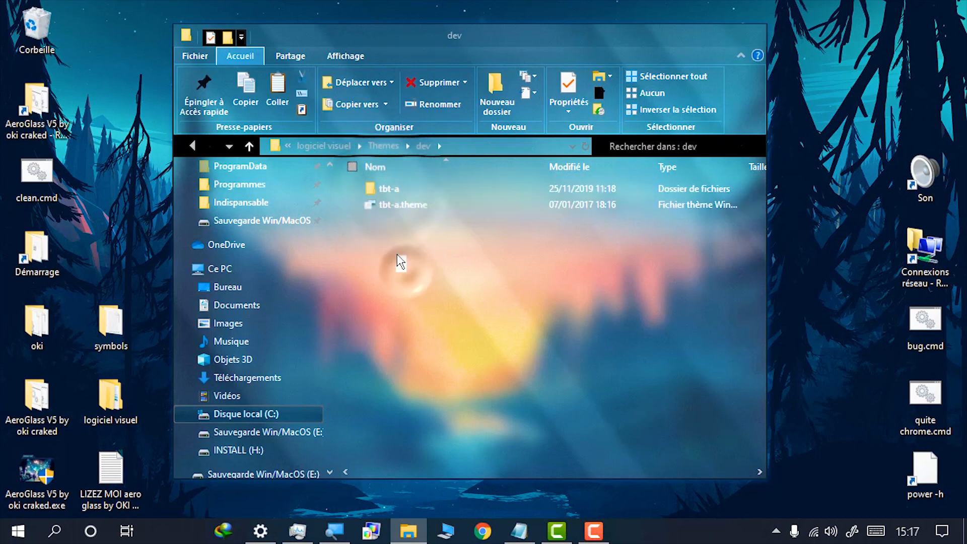
pyautogui.click(193, 146)
pyautogui.click(192, 146)
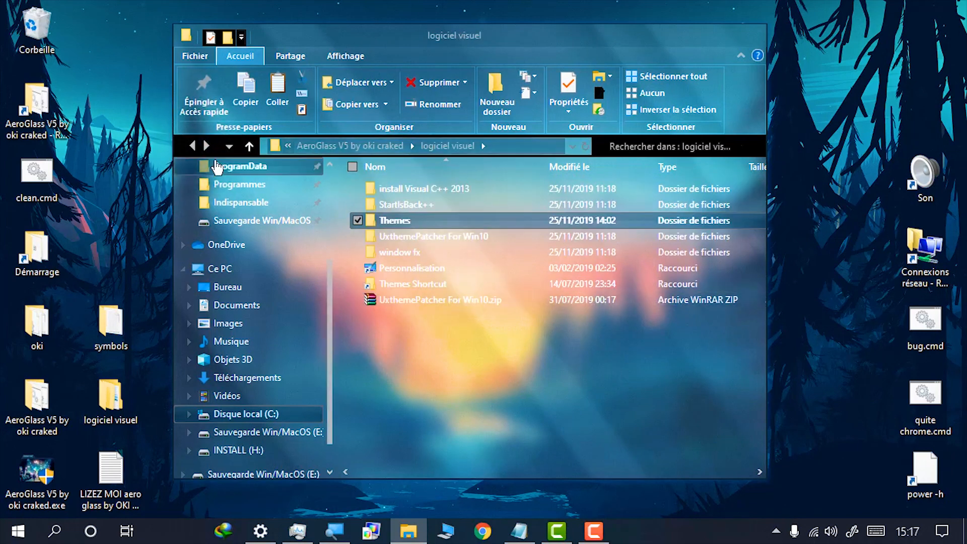
# Go up to the AeroGlass V5 by oki craked folder and read through LIZEZ MOI aero glass by OKI Tuto.txt
pyautogui.click(191, 146)
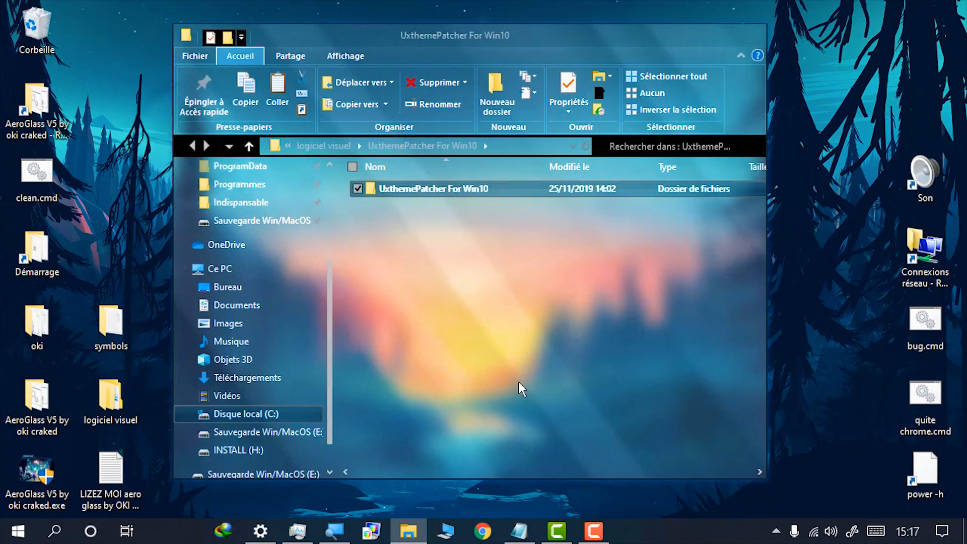
pyautogui.click(310, 143)
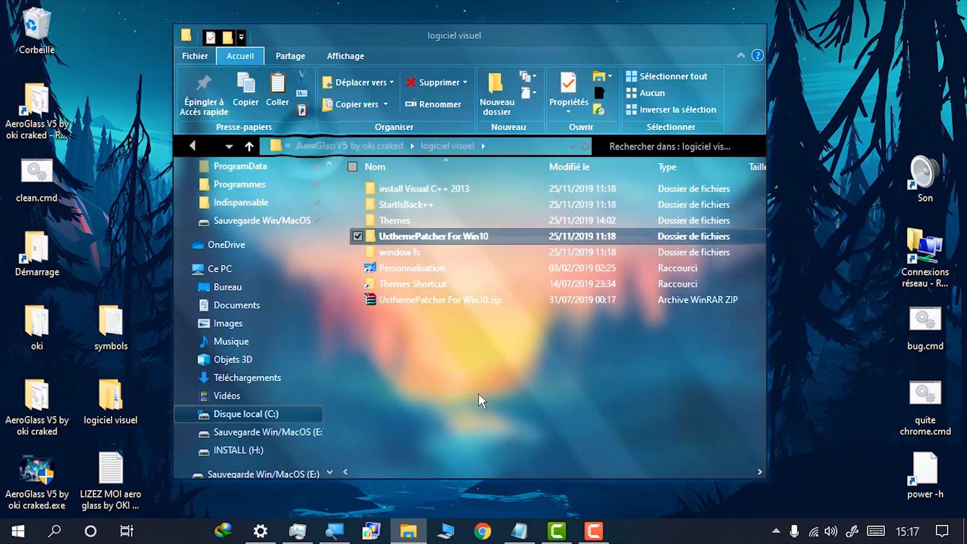
pyautogui.click(354, 149)
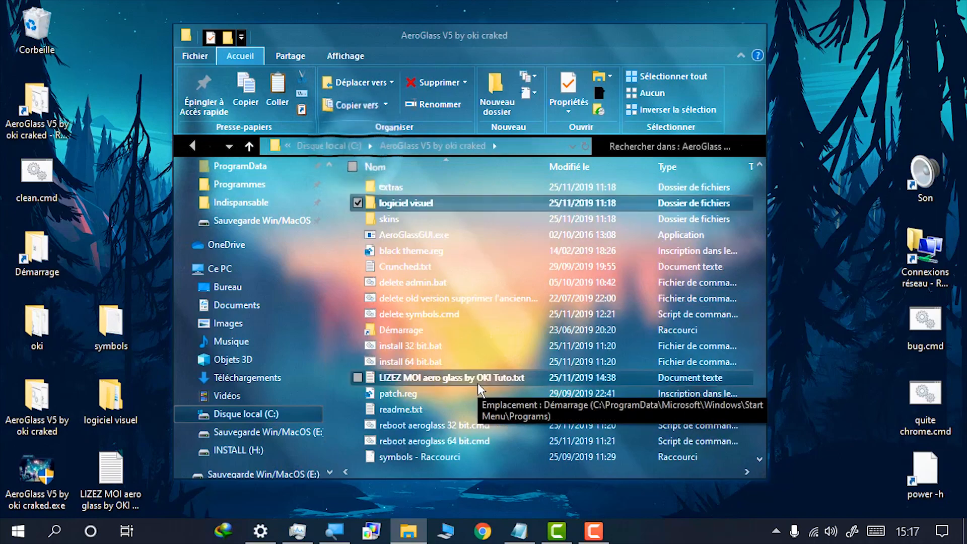
pyautogui.doubleClick(417, 377)
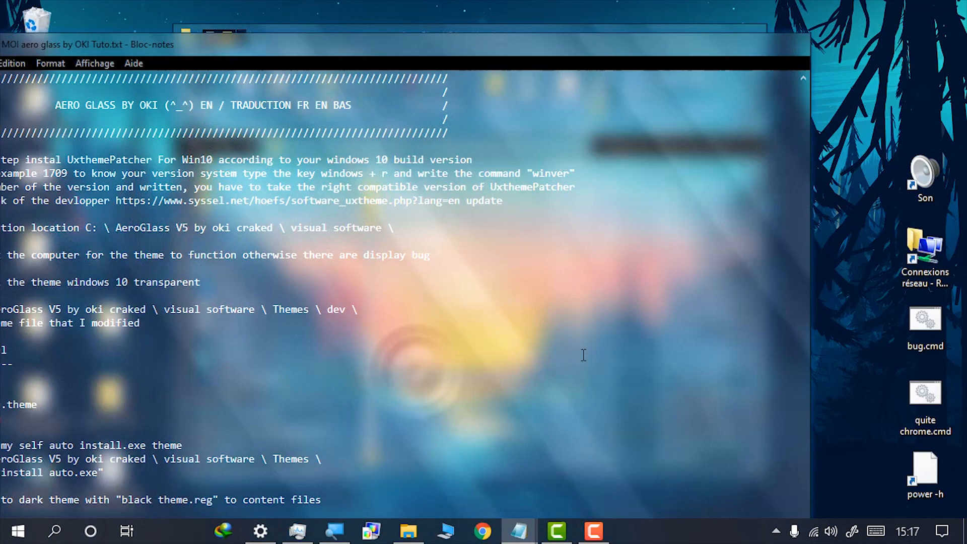
pyautogui.scroll(-20, 447, 325)
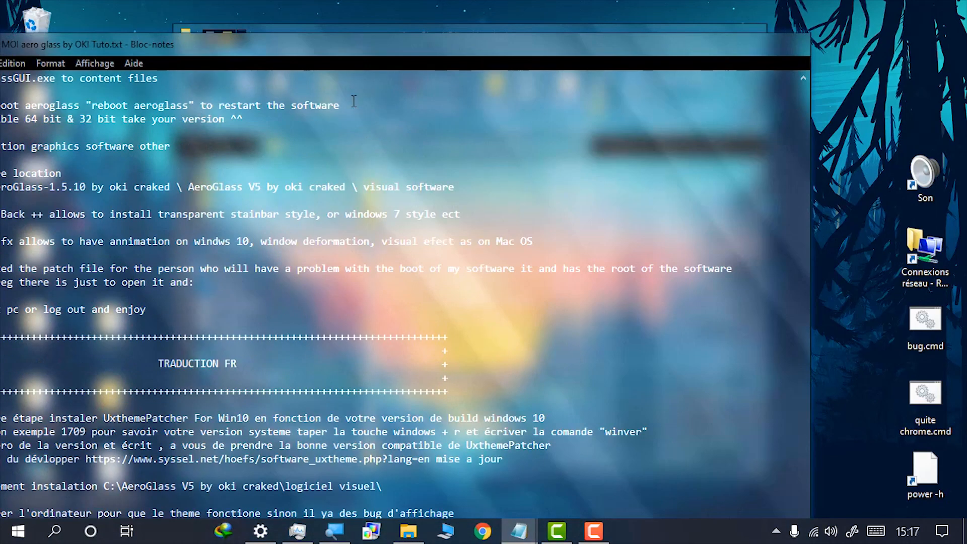
pyautogui.moveTo(327, 44); pyautogui.dragTo(403, 2)
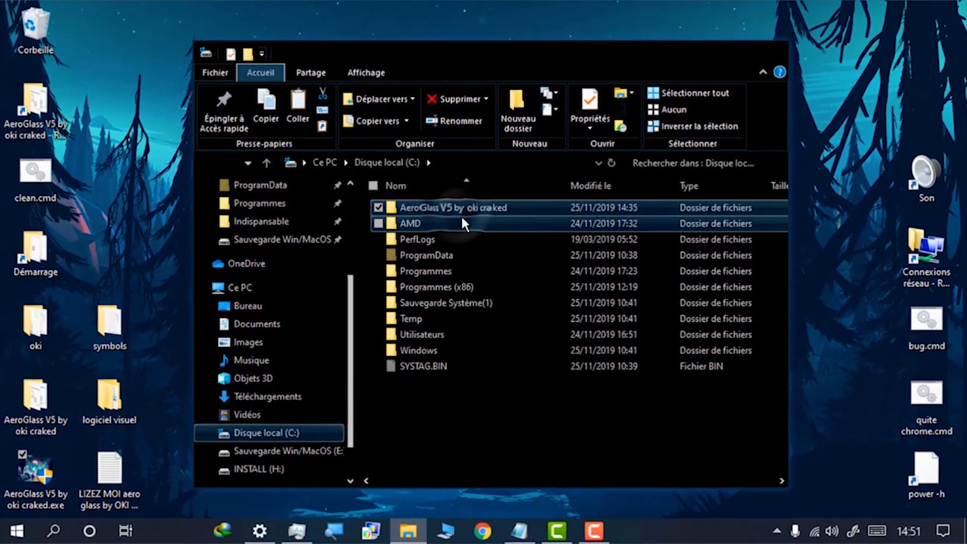
# Open the AeroGlass V5 by oki craked folder on drive C: and run install 64 bit.bat through to completion
pyautogui.doubleClick(457, 208)
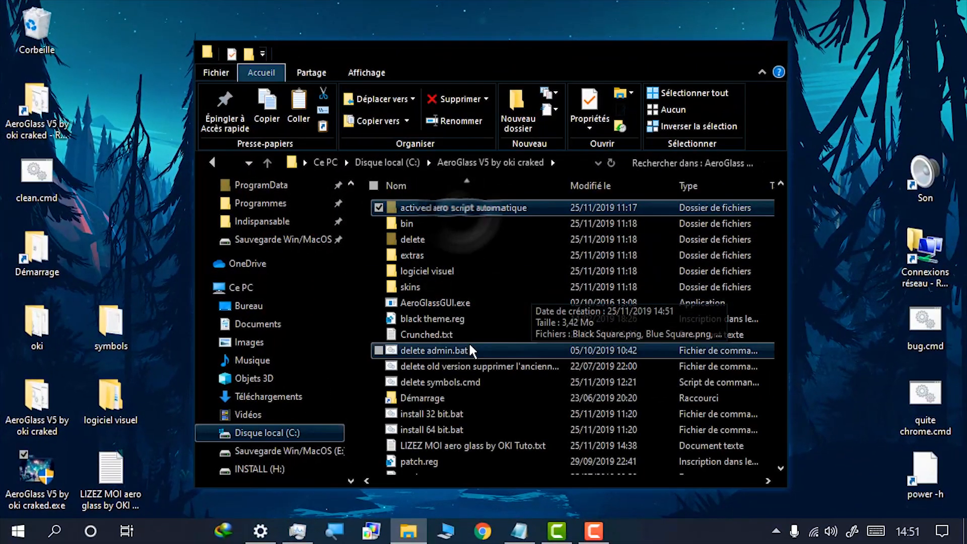
pyautogui.click(468, 336)
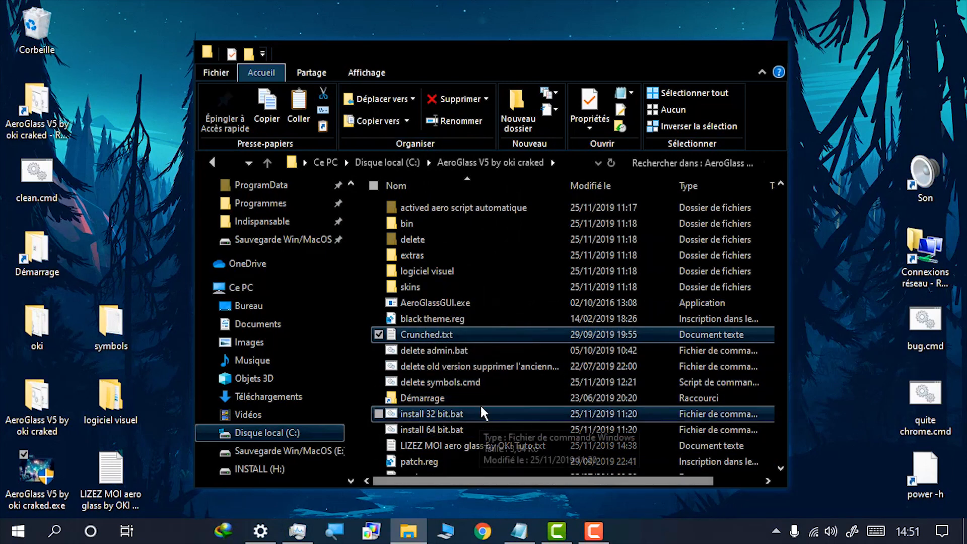
pyautogui.scroll(-1, 480, 404)
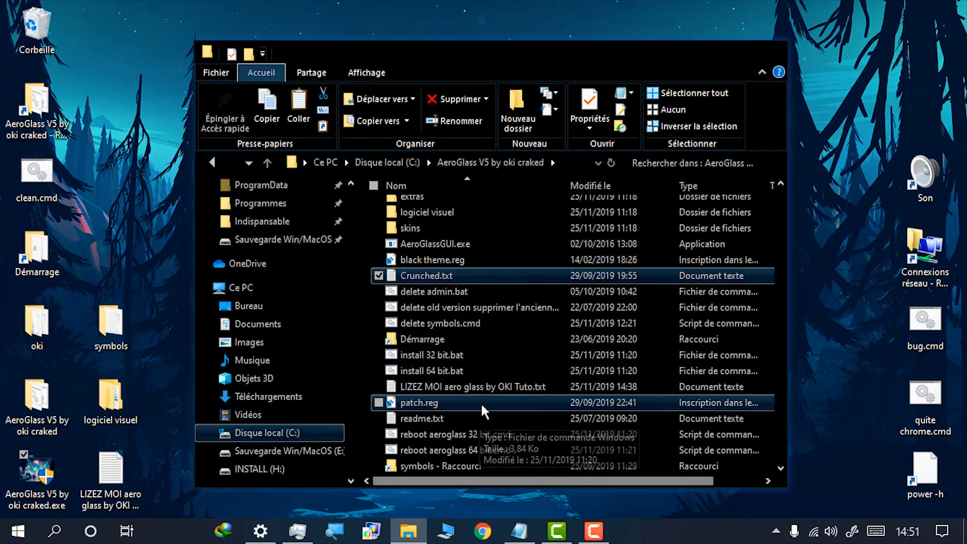
pyautogui.doubleClick(441, 369)
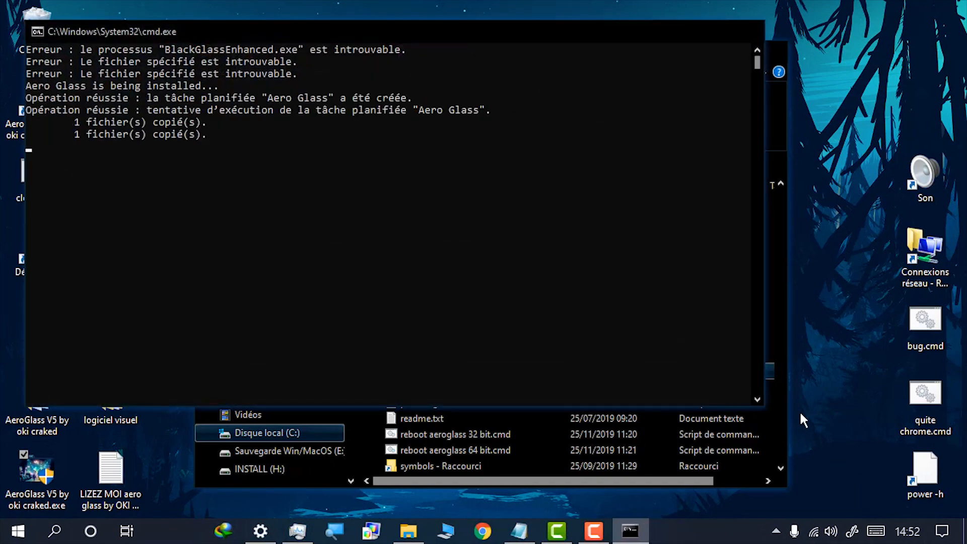
pyautogui.press('Return')
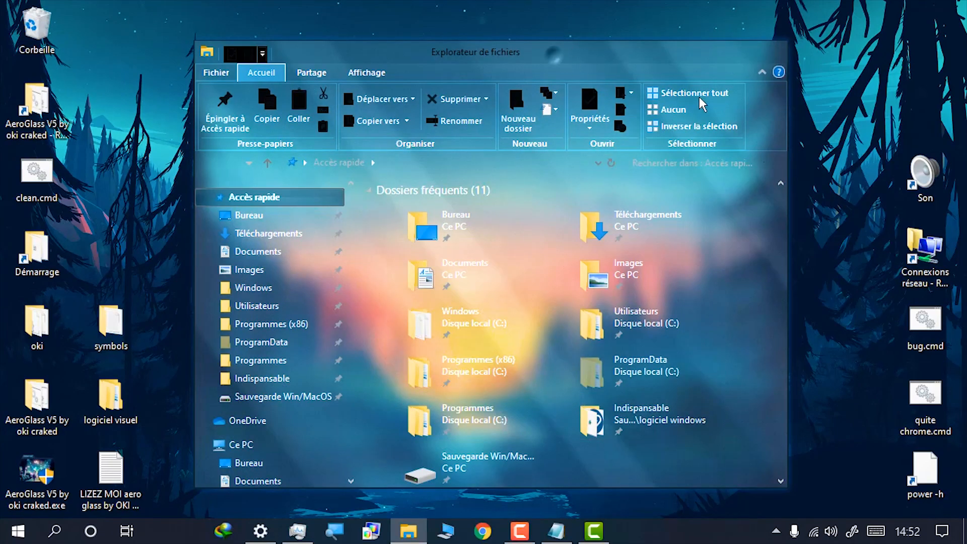
# Move the File Explorer window around the desktop and snap it to both sides to examine the transparent glass effect
pyautogui.moveTo(548, 55); pyautogui.dragTo(519, 30)
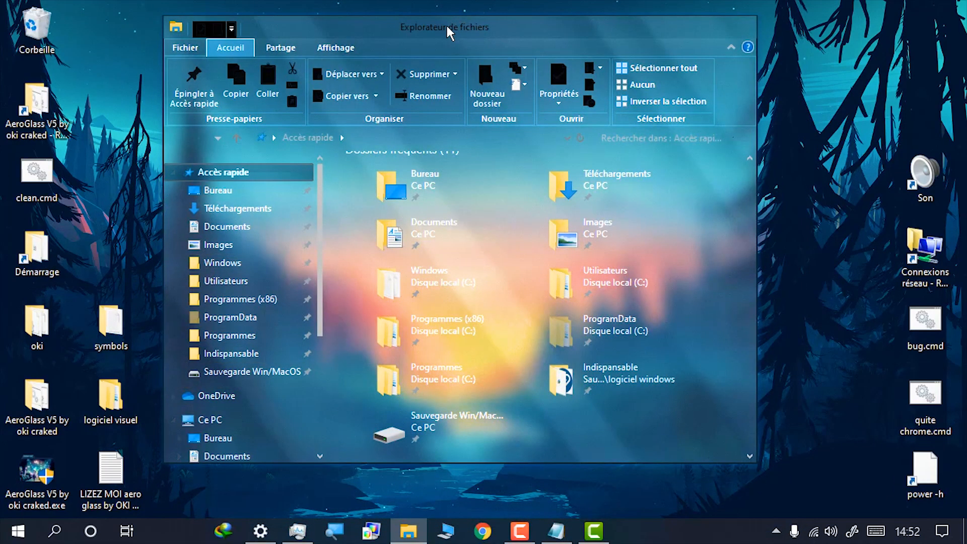
pyautogui.moveTo(446, 24); pyautogui.dragTo(966, 101)
pyautogui.click(674, 25)
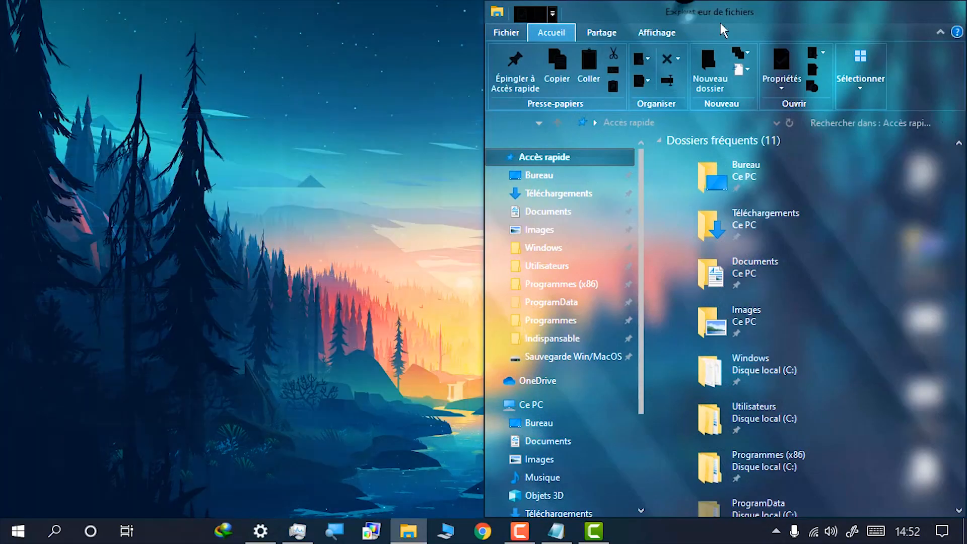
pyautogui.moveTo(758, 14); pyautogui.dragTo(0, 30)
pyautogui.moveTo(136, 13); pyautogui.dragTo(345, 45)
# Browse to the AeroGlass V5 by oki craked folder on Disque local (C:) and launch AeroGlassGUI.exe
pyautogui.scroll(-3, 276, 408)
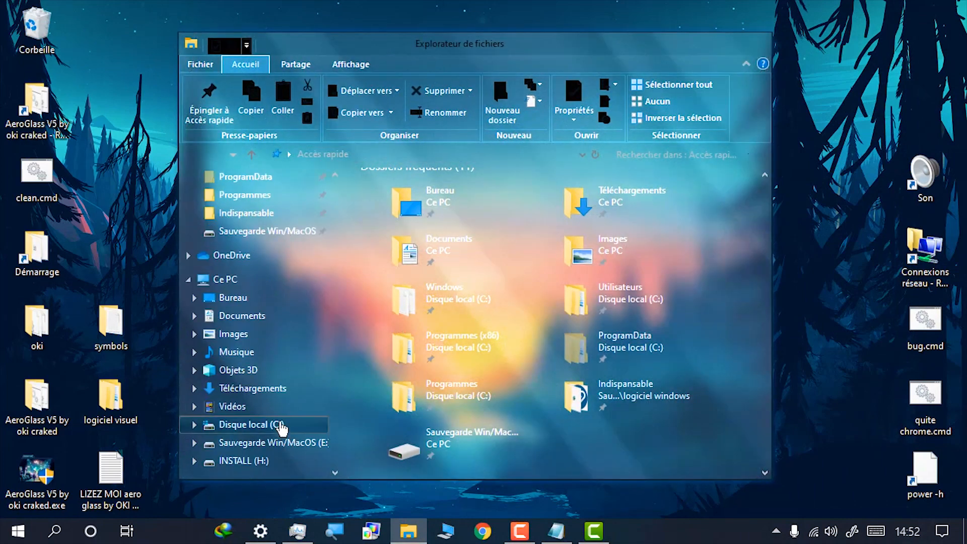
pyautogui.click(210, 286)
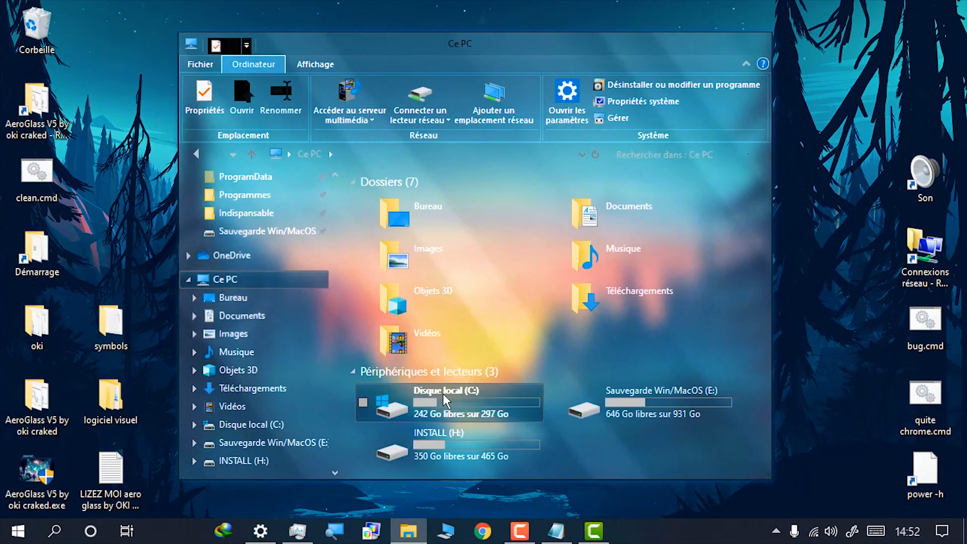
pyautogui.doubleClick(453, 406)
pyautogui.doubleClick(443, 198)
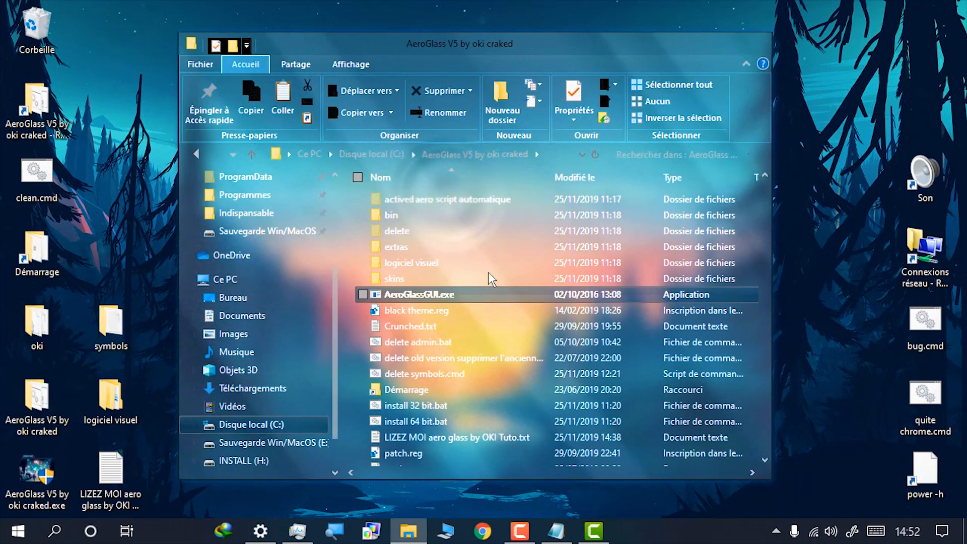
pyautogui.doubleClick(416, 296)
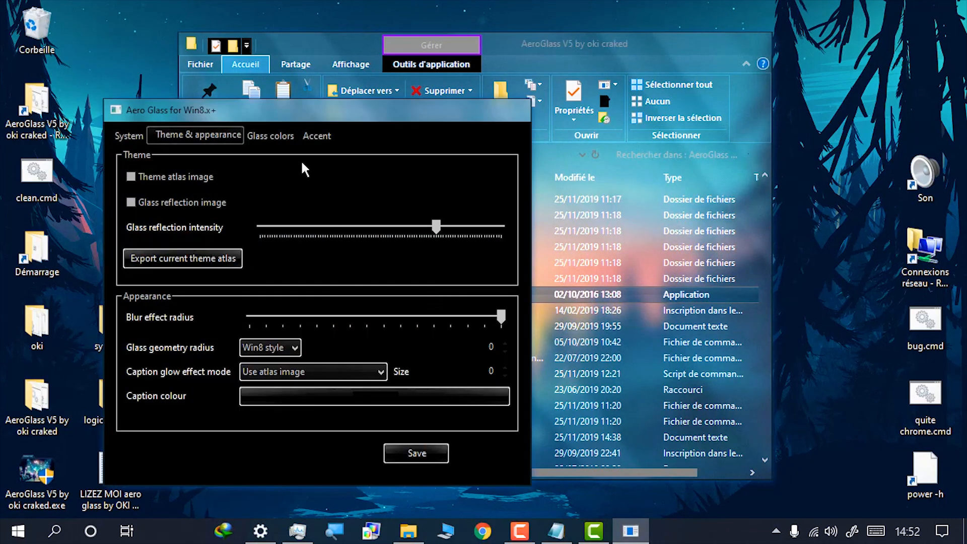
# Raise the glass reflection intensity to its maximum and test the blur effect radius from minimum back to maximum
pyautogui.moveTo(439, 227); pyautogui.dragTo(518, 241)
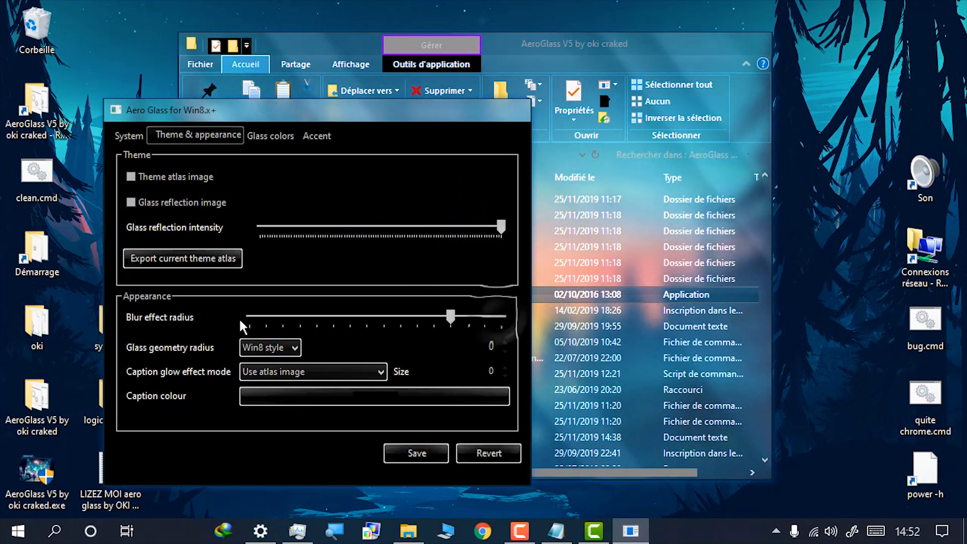
pyautogui.moveTo(356, 117); pyautogui.dragTo(217, 74)
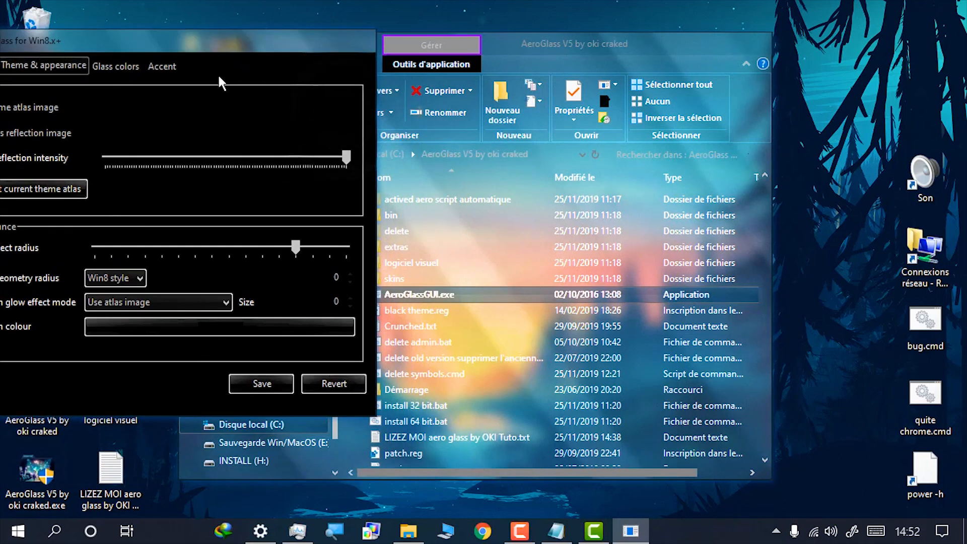
pyautogui.moveTo(220, 250); pyautogui.dragTo(3, 257)
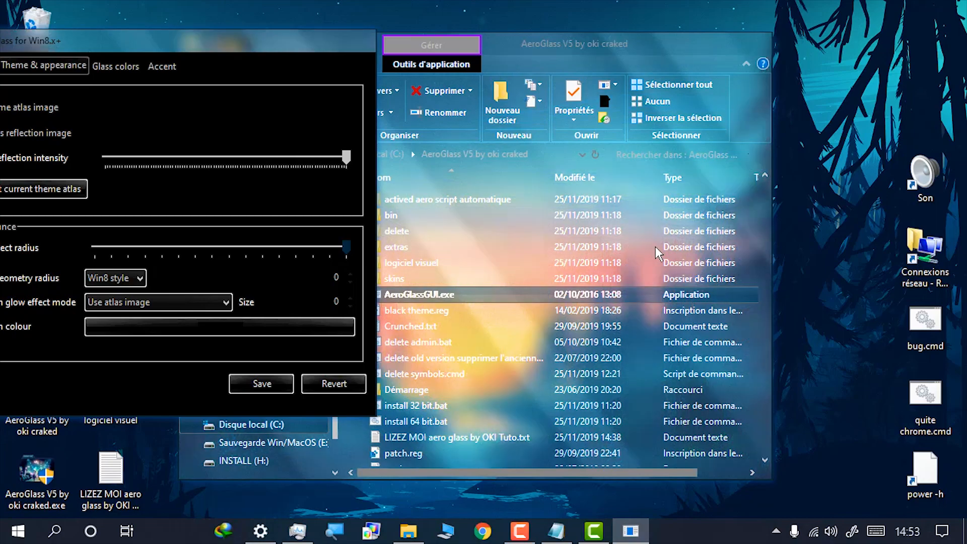
pyautogui.moveTo(95, 246); pyautogui.dragTo(345, 246)
pyautogui.moveTo(621, 45); pyautogui.dragTo(626, 109)
# Test the accent slider at a low level in AeroGlassGUI's Accent settings and close the program without saving
pyautogui.click(141, 51)
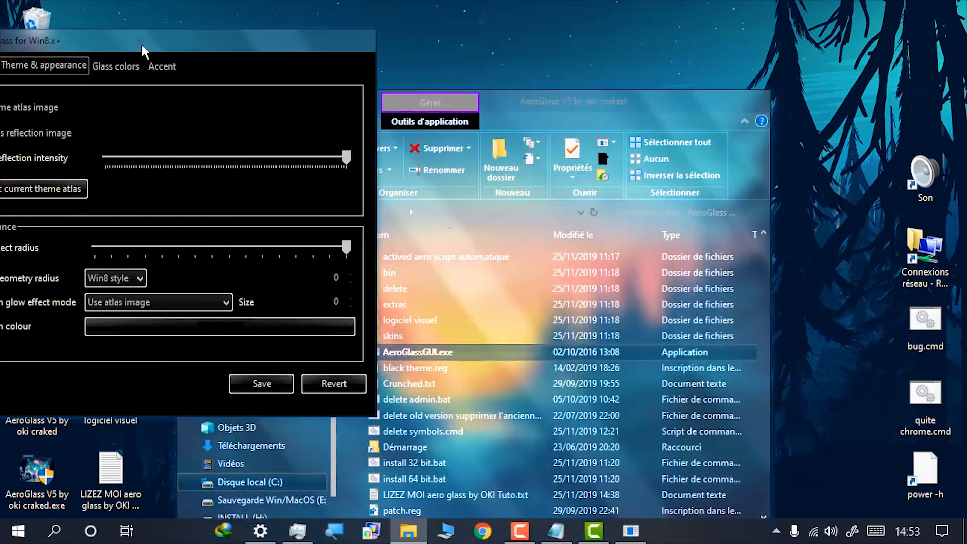
pyautogui.click(162, 66)
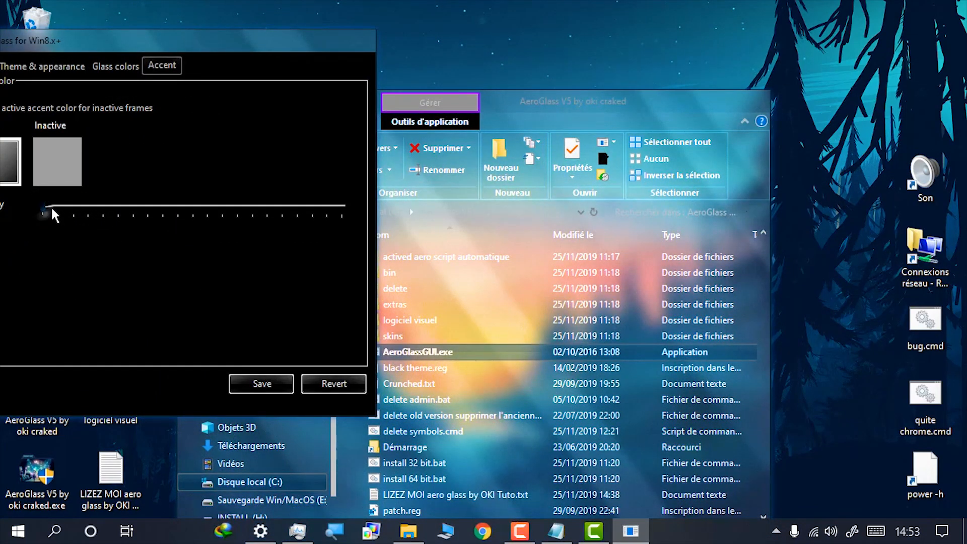
pyautogui.moveTo(53, 214); pyautogui.dragTo(31, 207)
pyautogui.moveTo(199, 36); pyautogui.dragTo(477, 50)
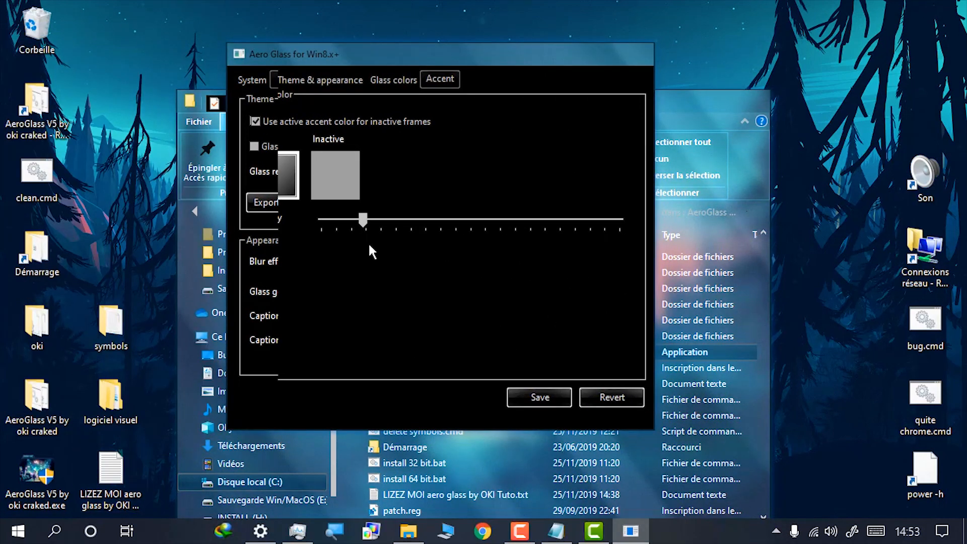
pyautogui.moveTo(505, 51); pyautogui.dragTo(305, 64)
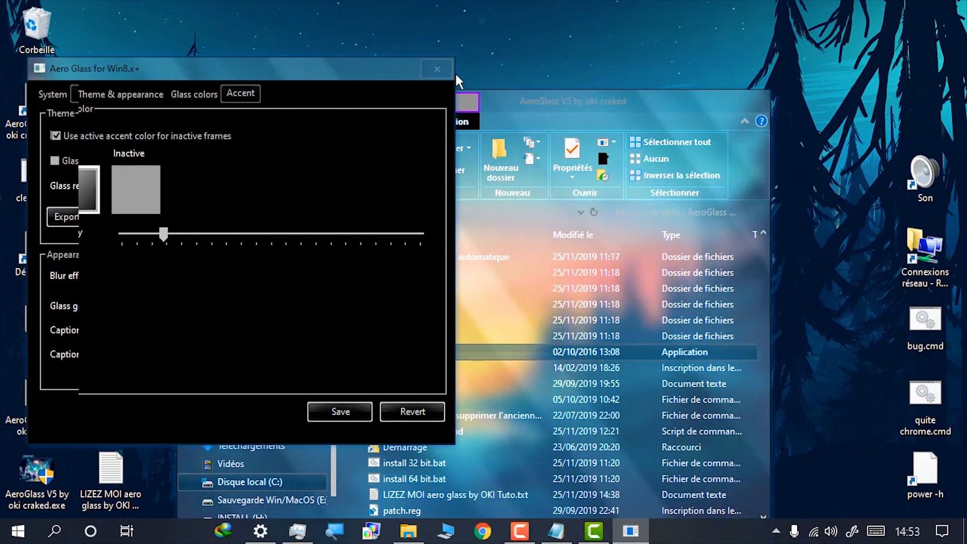
pyautogui.click(440, 78)
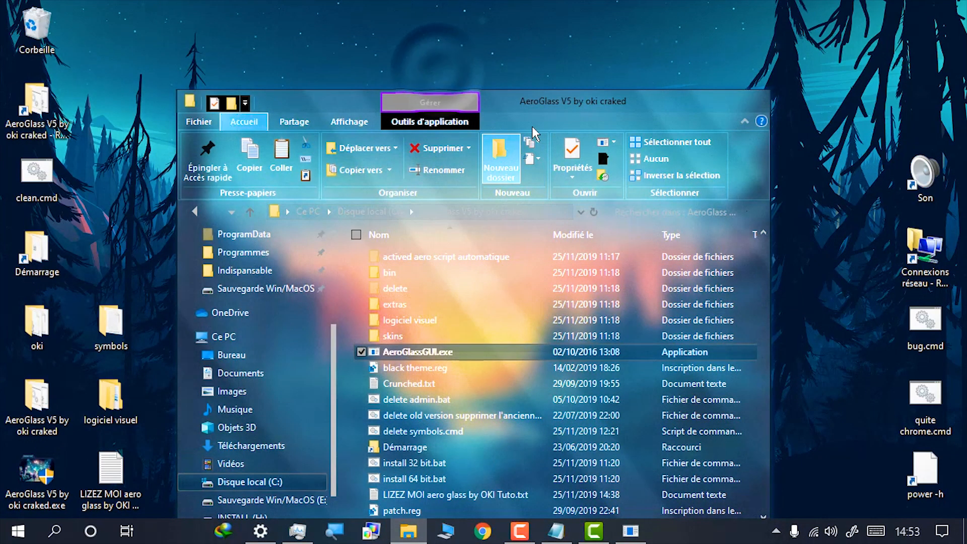
# Examine the scripts in the actived aero script automatique folder and return to the AeroGlass V5 by oki craked folder
pyautogui.moveTo(526, 103); pyautogui.dragTo(585, 66)
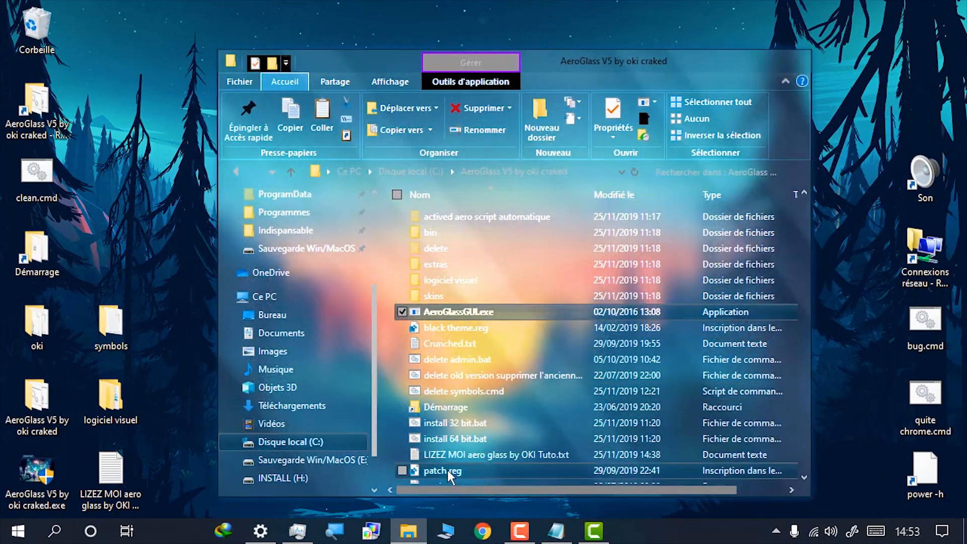
pyautogui.click(504, 407)
pyautogui.scroll(-1, 521, 387)
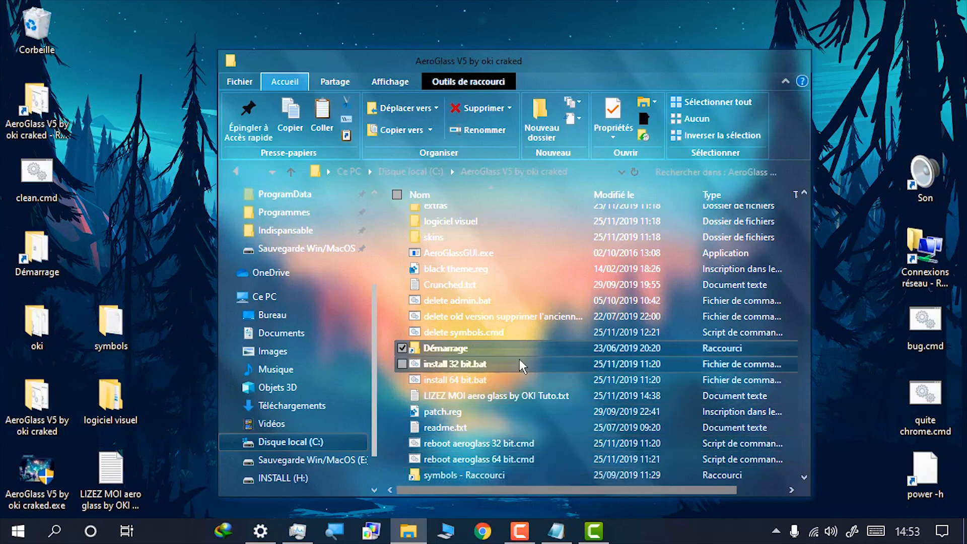
pyautogui.scroll(1, 473, 337)
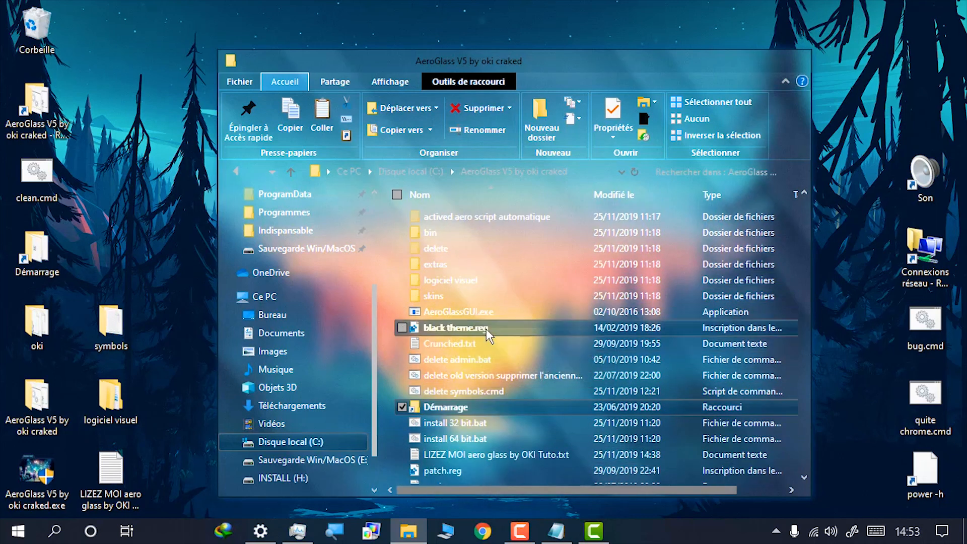
pyautogui.doubleClick(459, 216)
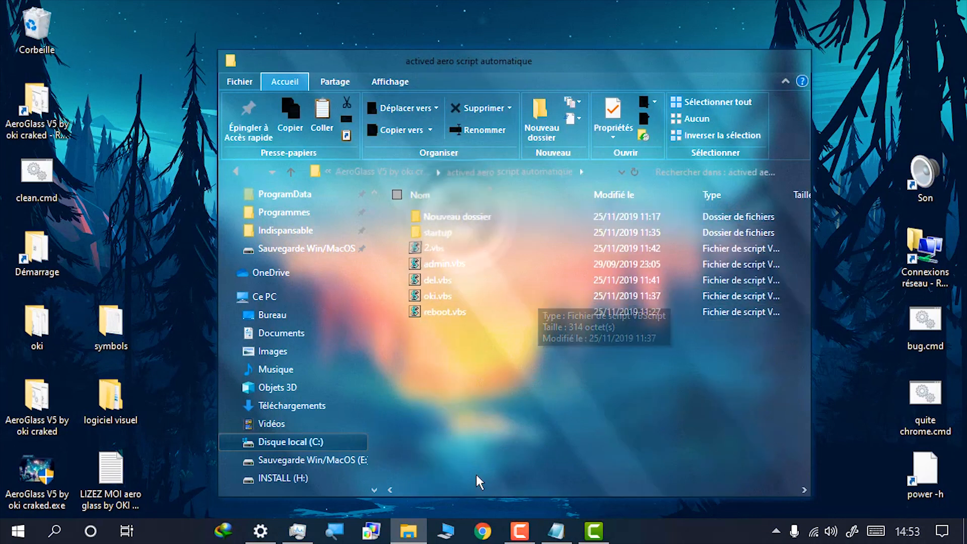
pyautogui.moveTo(477, 476); pyautogui.dragTo(420, 252)
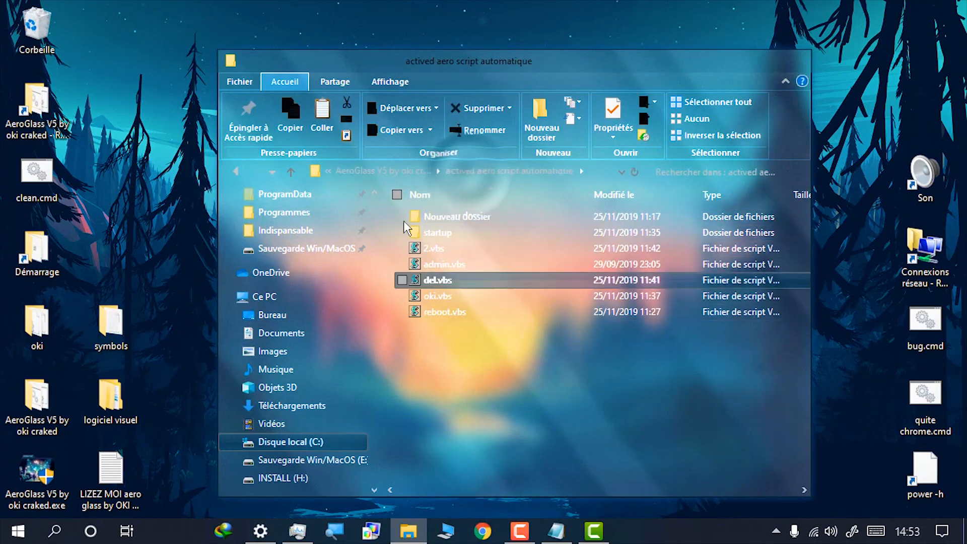
pyautogui.click(409, 170)
# Open install 64 bit.bat in Notepad++, read its commands through to the end, and close it
pyautogui.scroll(-1, 487, 342)
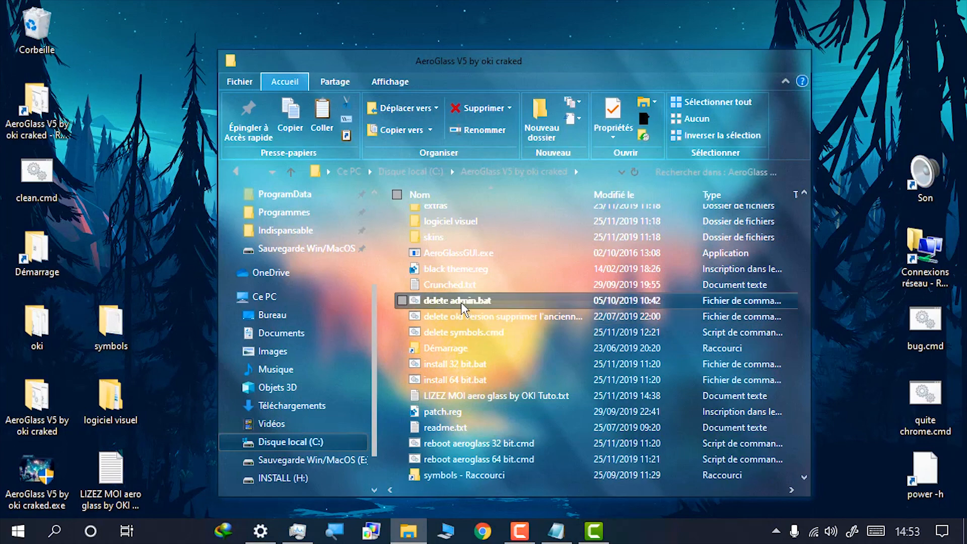
pyautogui.rightClick(475, 381)
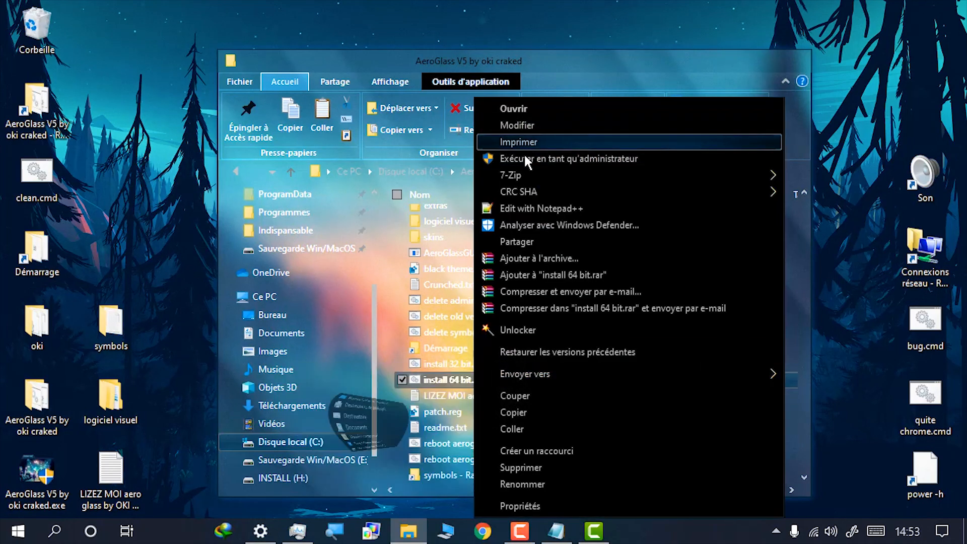
pyautogui.click(523, 208)
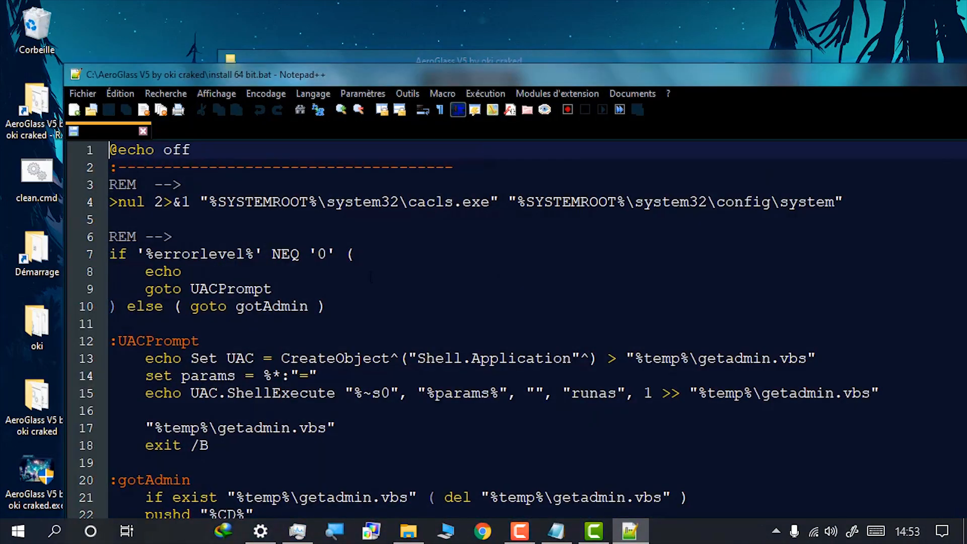
pyautogui.scroll(-20, 483, 282)
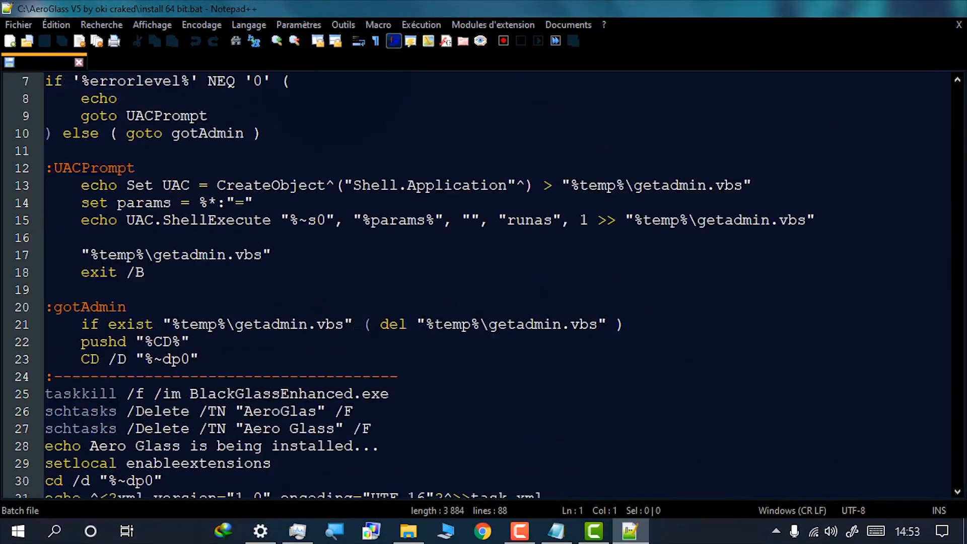
pyautogui.scroll(-2, 483, 277)
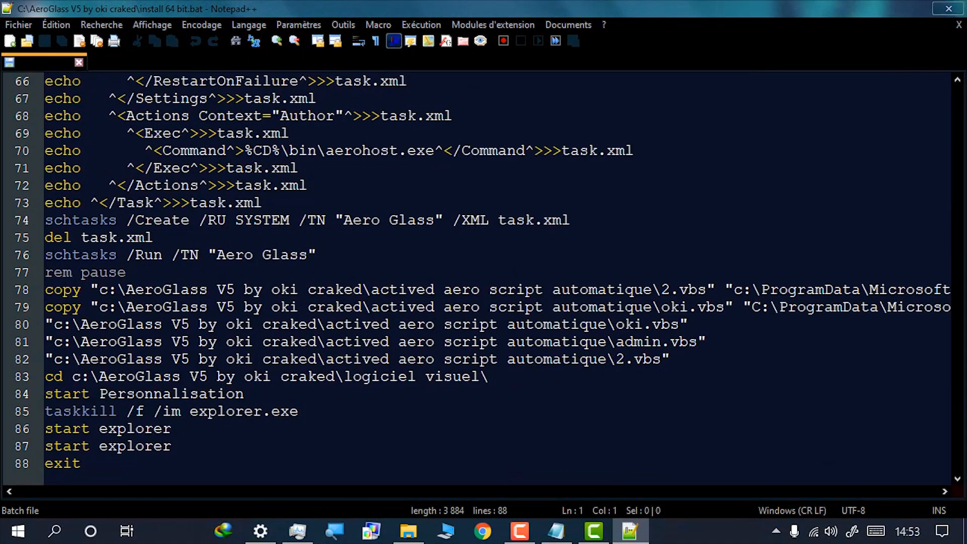
pyautogui.click(952, 9)
# Look into the logiciel visuel folder and return to the AeroGlass V5 by oki craked folder
pyautogui.click(471, 265)
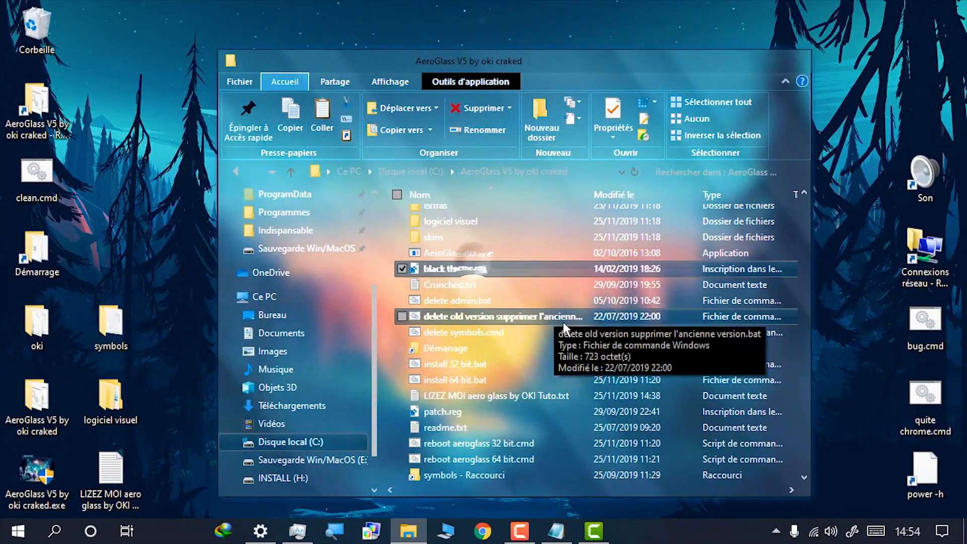
pyautogui.scroll(2, 580, 360)
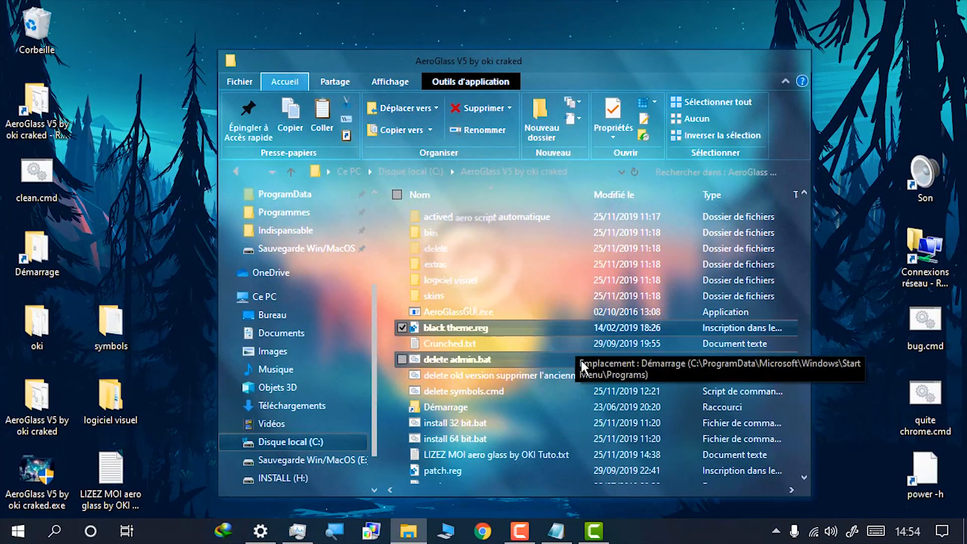
pyautogui.doubleClick(452, 276)
pyautogui.click(409, 173)
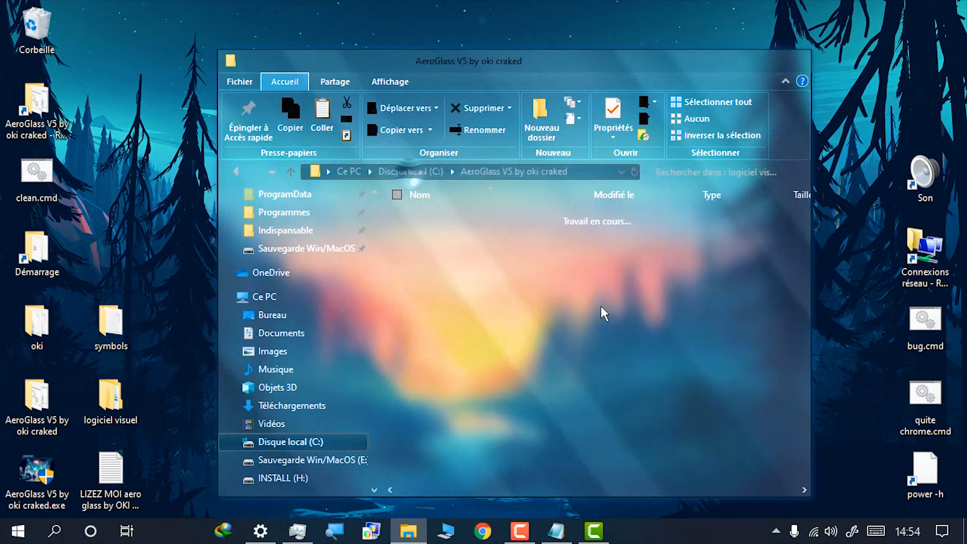
# Open LIZEZ MOI aero glass by OKI Tuto.txt, read through the installation instructions, and close it
pyautogui.scroll(-1, 553, 378)
pyautogui.doubleClick(506, 397)
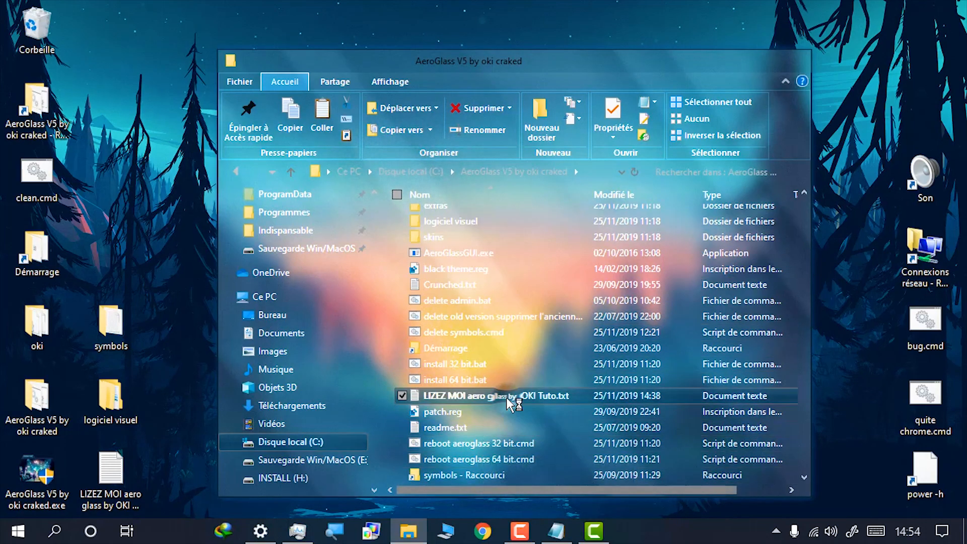
pyautogui.scroll(-20, 509, 322)
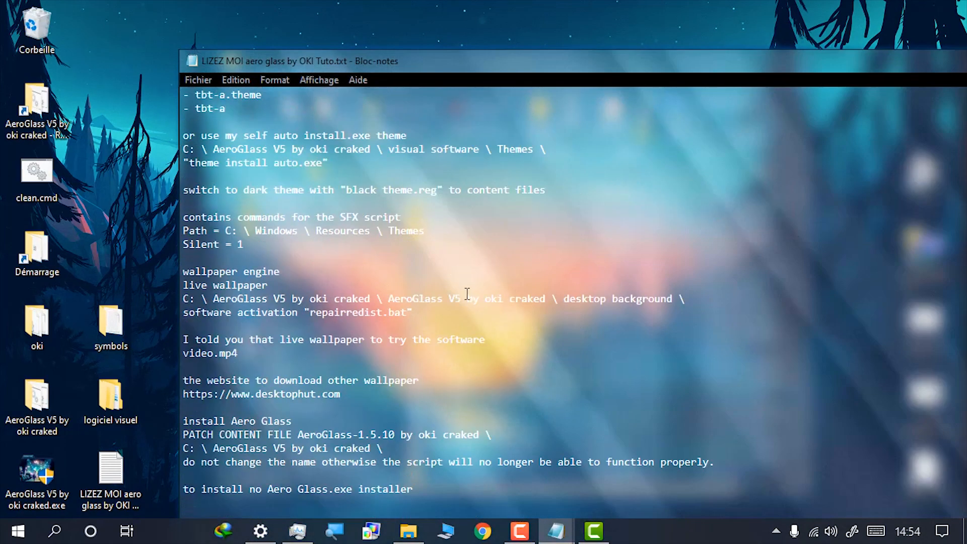
pyautogui.scroll(-20, 512, 341)
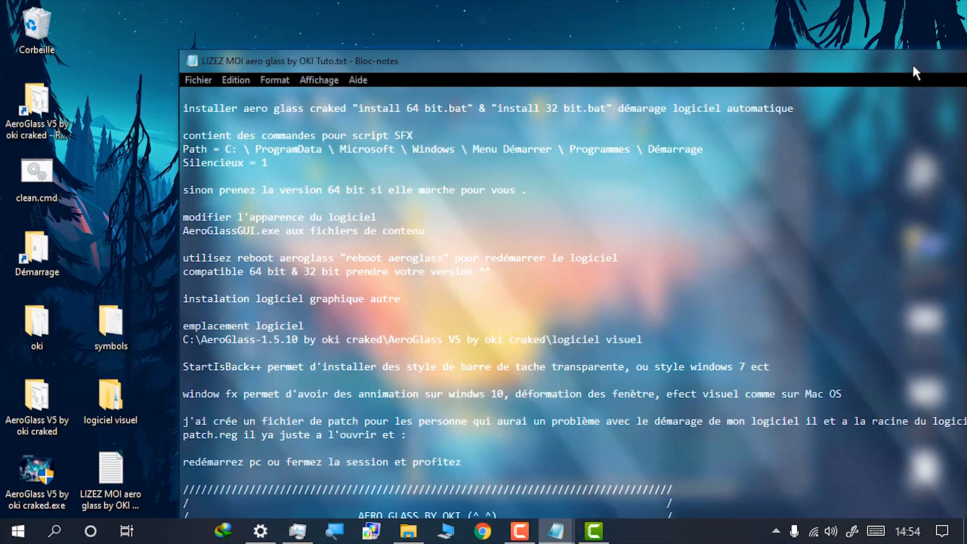
pyautogui.moveTo(913, 65); pyautogui.dragTo(688, 49)
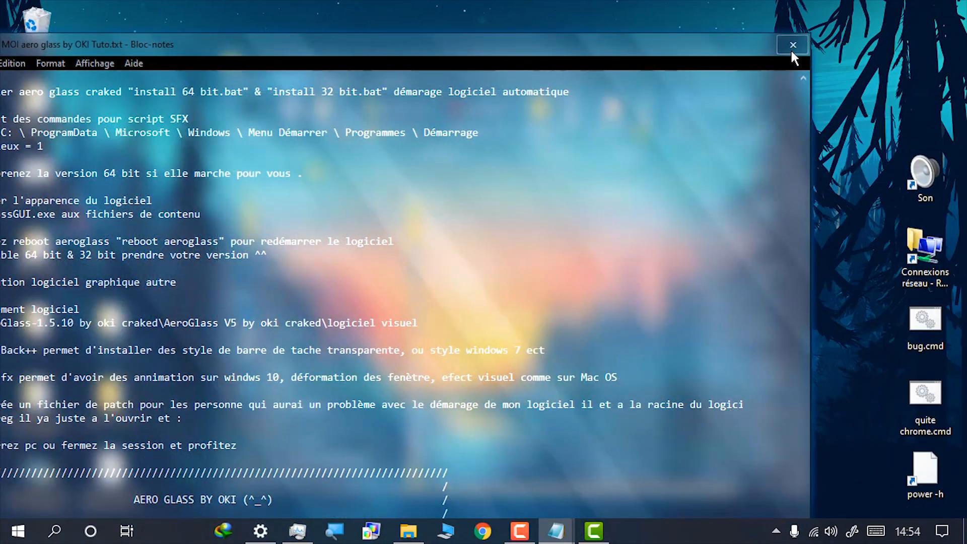
pyautogui.click(791, 46)
pyautogui.click(485, 284)
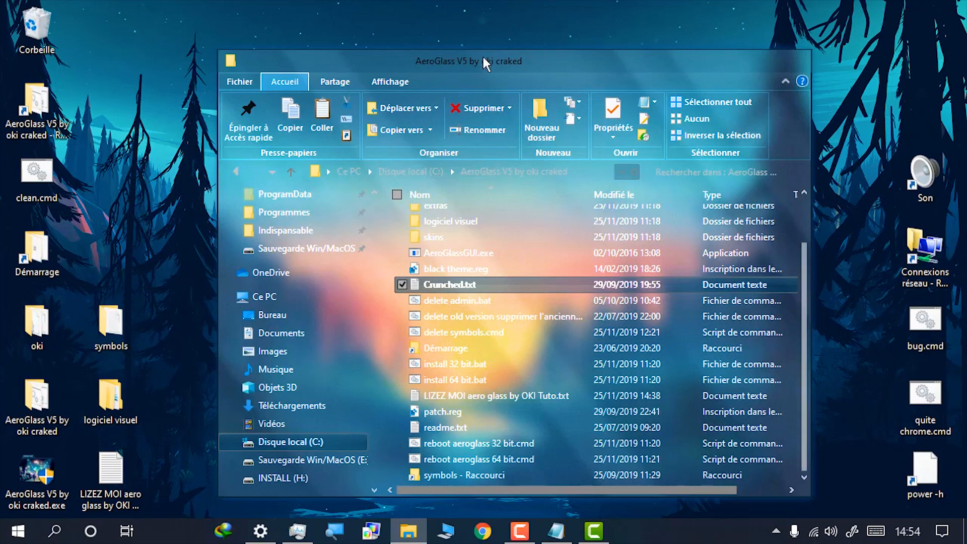
pyautogui.moveTo(476, 60); pyautogui.dragTo(444, 34)
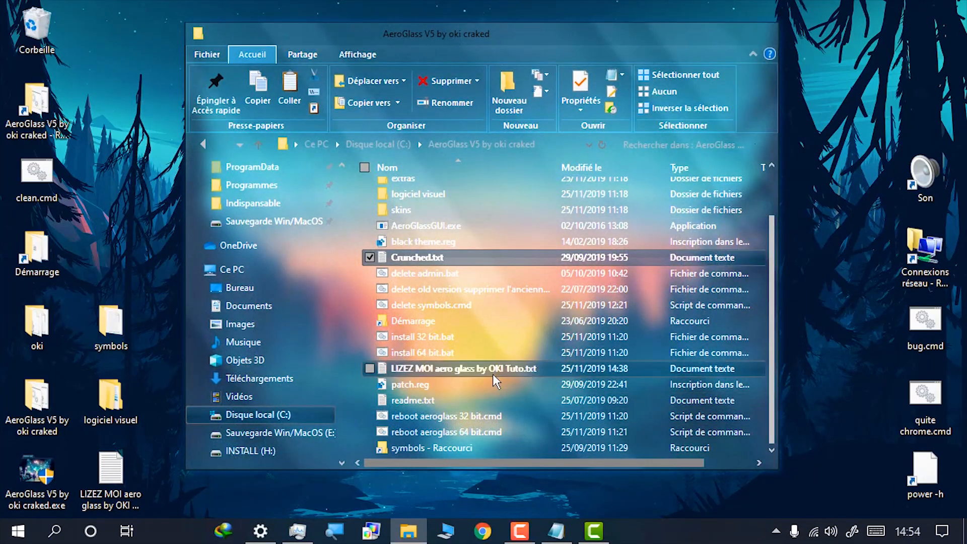
# Run winver to check the installed Windows version and build, and dismiss the information window
pyautogui.press('super+r')
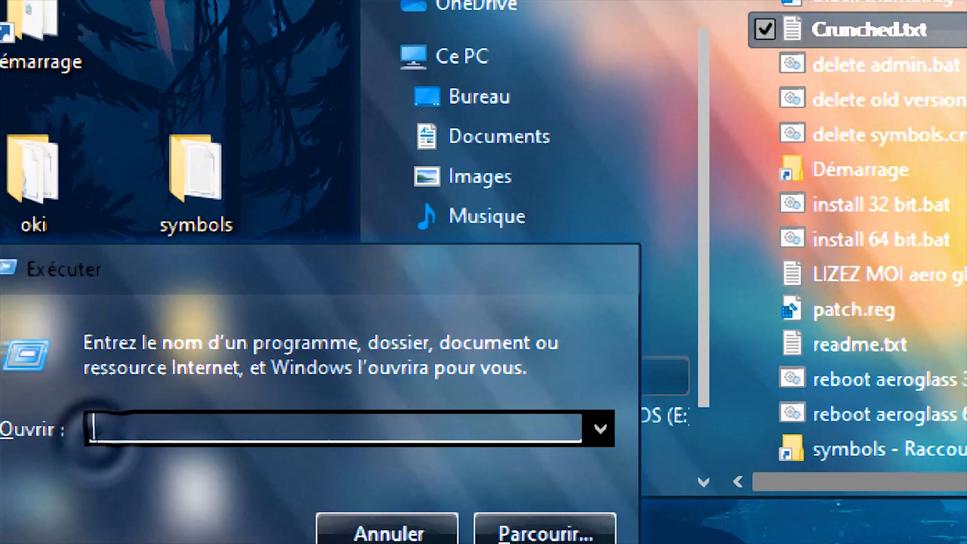
pyautogui.write('win')
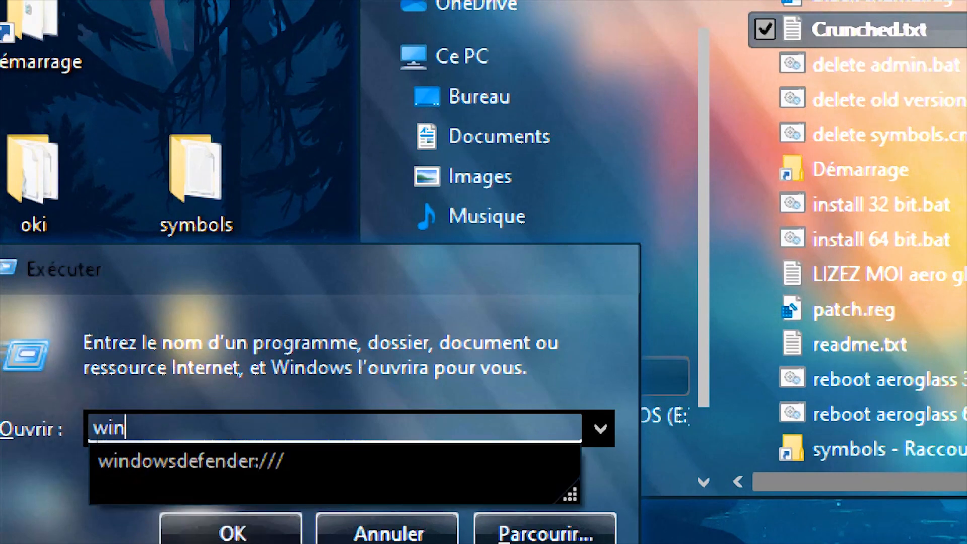
pyautogui.write('ver')
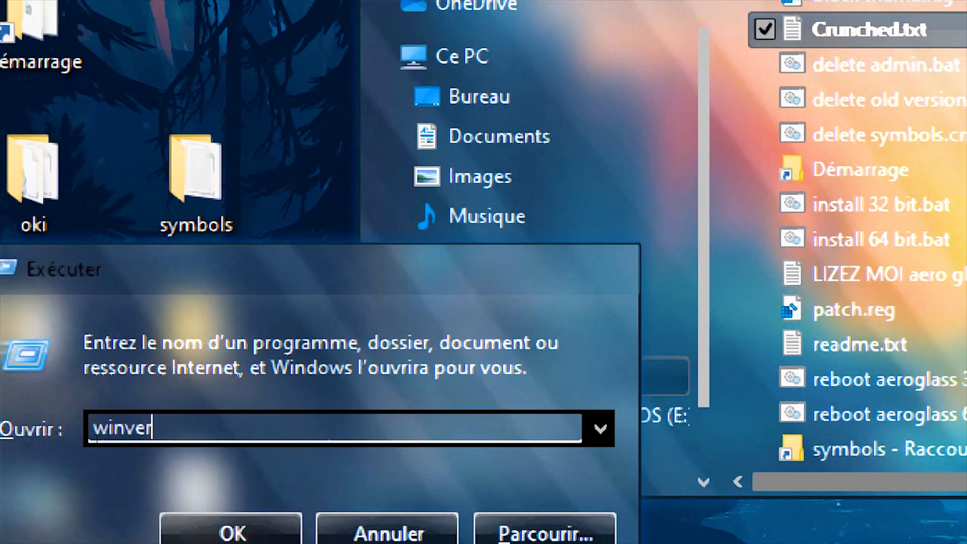
pyautogui.press('Return')
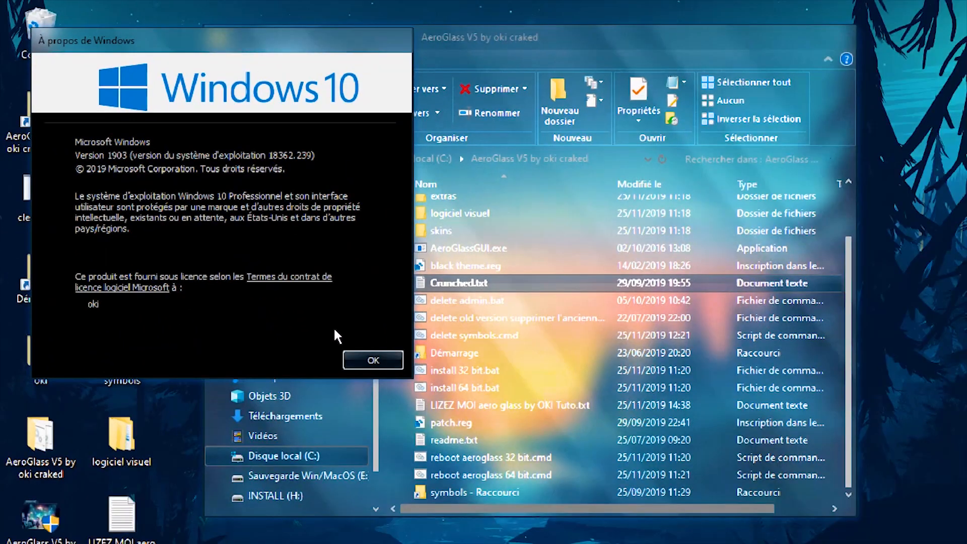
pyautogui.click(373, 360)
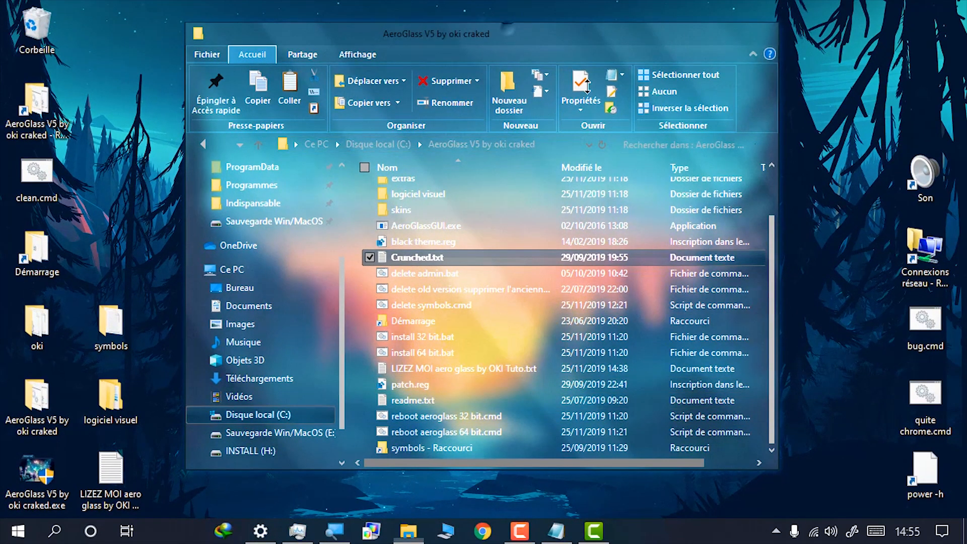
# Move the File Explorer window on the desktop, and minimise and restore it to examine the window animation
pyautogui.moveTo(388, 27); pyautogui.dragTo(388, 20)
pyautogui.moveTo(475, 31); pyautogui.dragTo(428, 44)
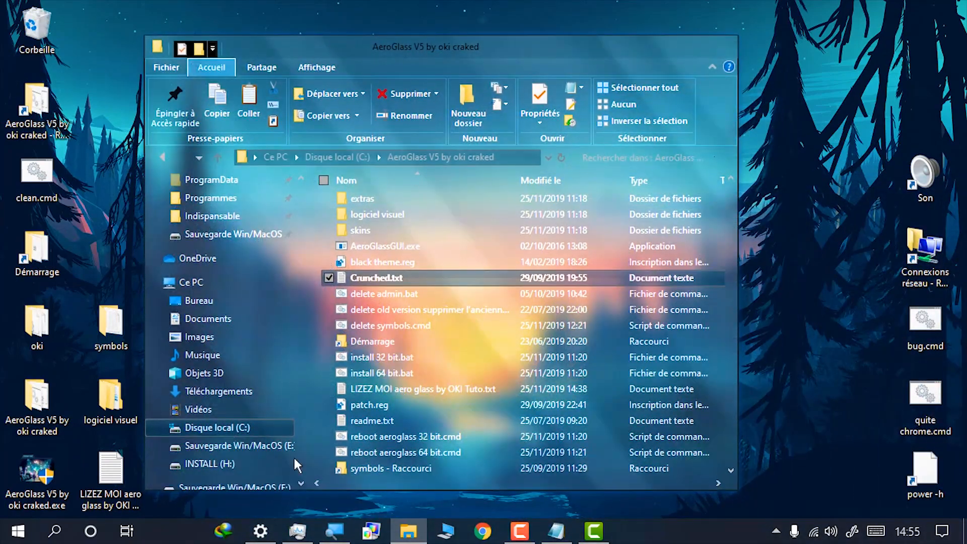
pyautogui.click(408, 532)
pyautogui.click(409, 533)
# Launch WindowFX, examine the window opening effects in its Animations settings, and close it to return to File Explorer
pyautogui.press('super')
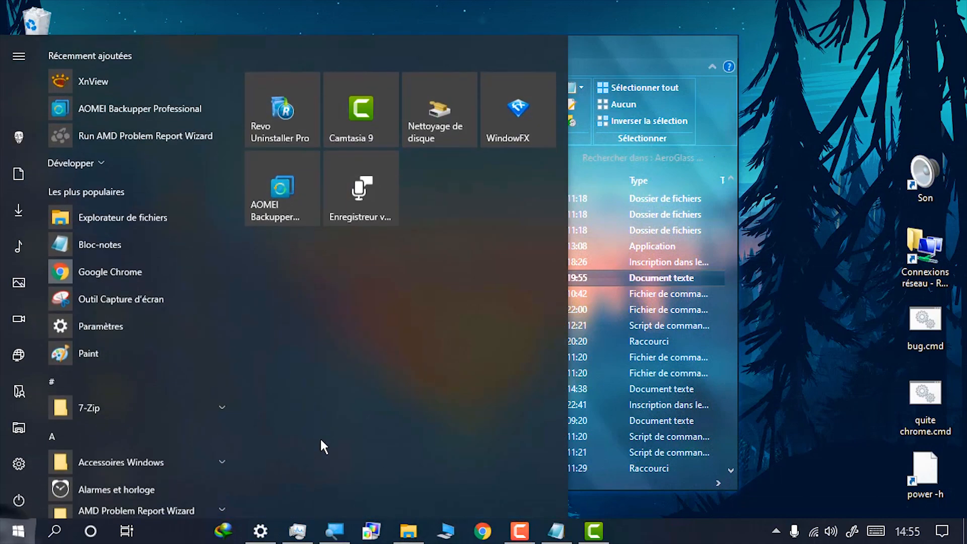
pyautogui.click(510, 126)
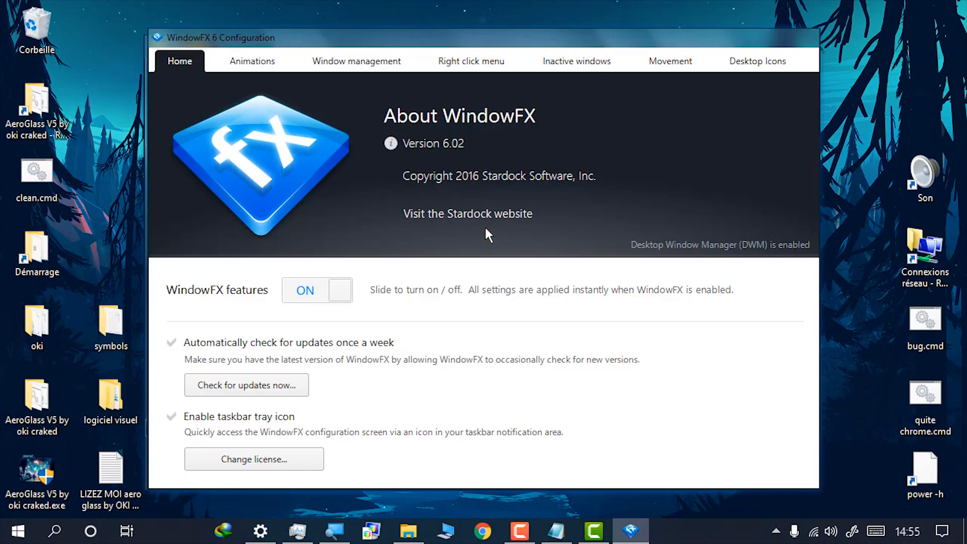
pyautogui.click(263, 65)
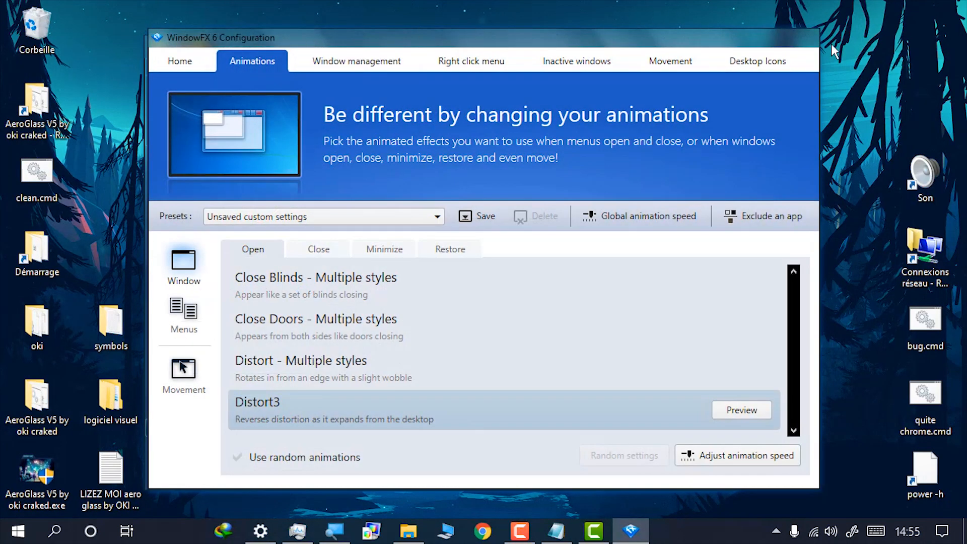
pyautogui.click(802, 38)
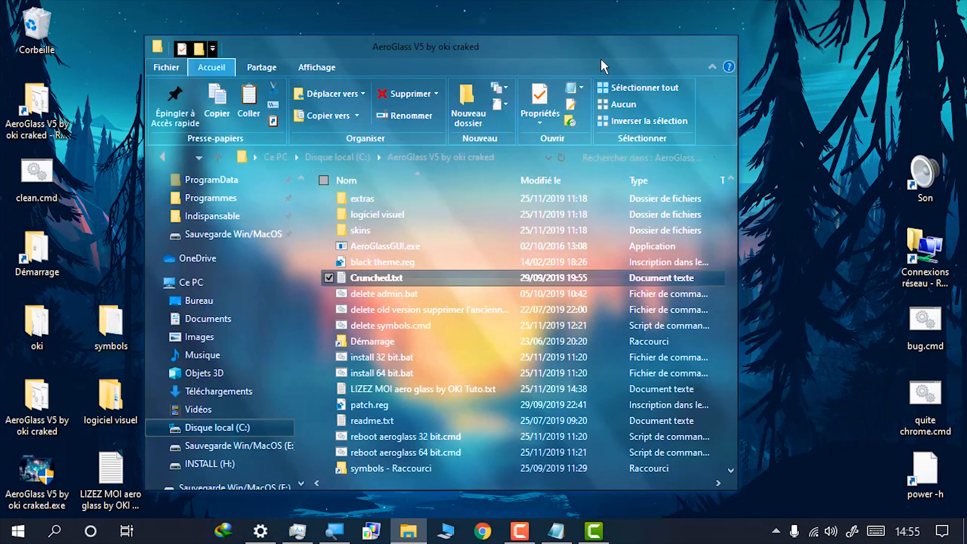
pyautogui.moveTo(633, 63); pyautogui.dragTo(676, 52)
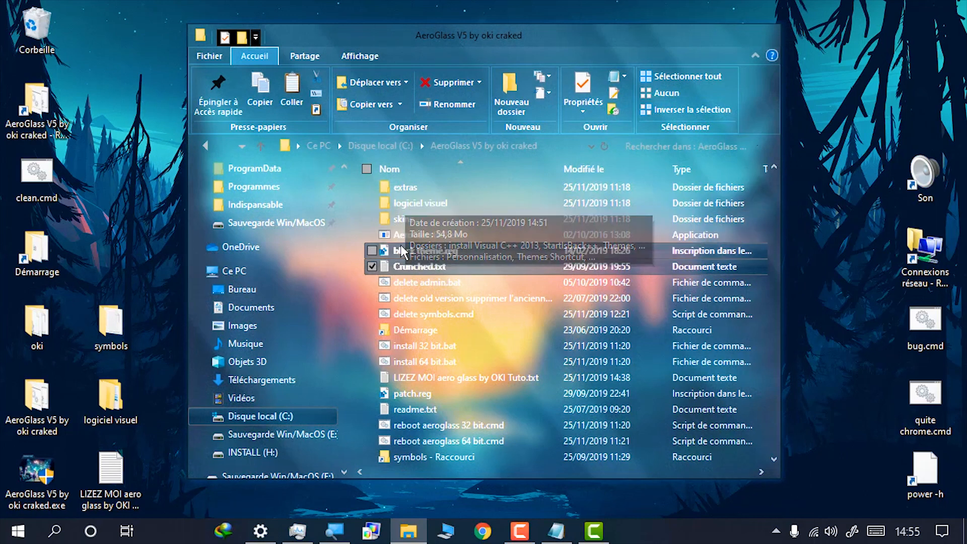
# Examine the extras, bin and symbols folders inside the AeroGlass V5 package, and return to the package's main folder
pyautogui.click(462, 409)
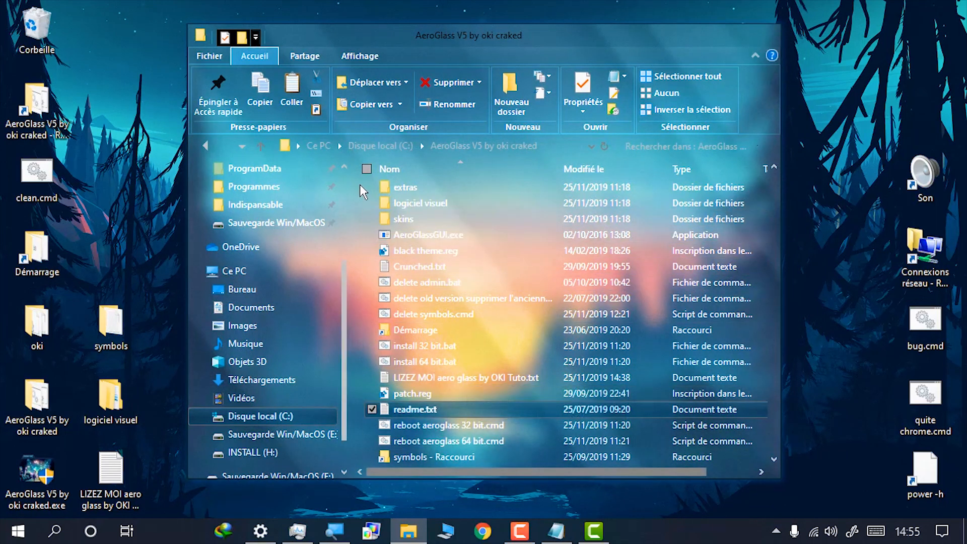
pyautogui.doubleClick(406, 186)
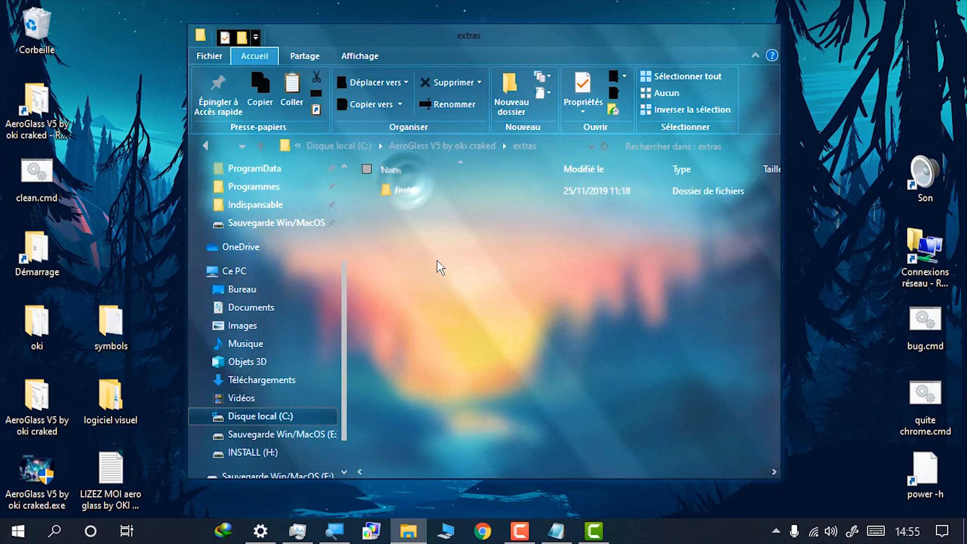
pyautogui.click(428, 146)
pyautogui.doubleClick(404, 205)
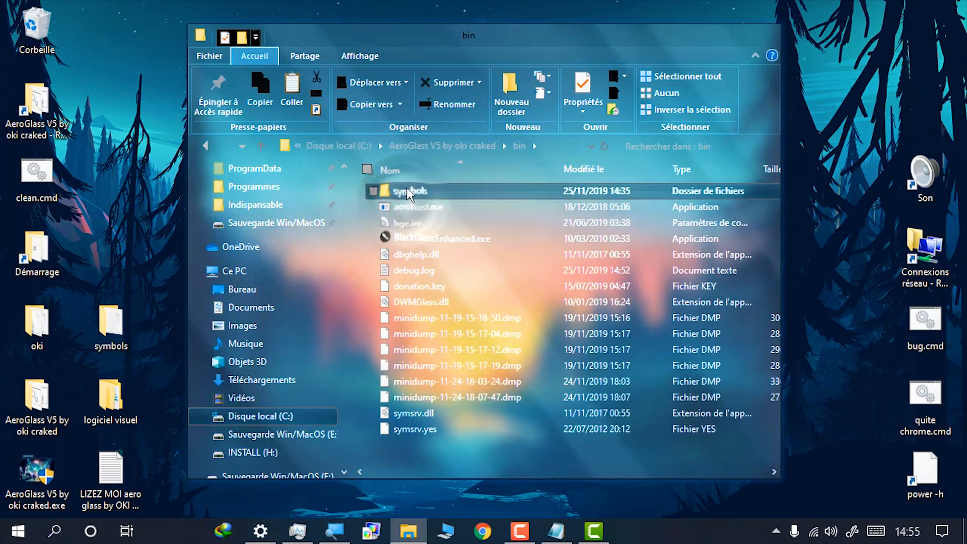
pyautogui.doubleClick(409, 191)
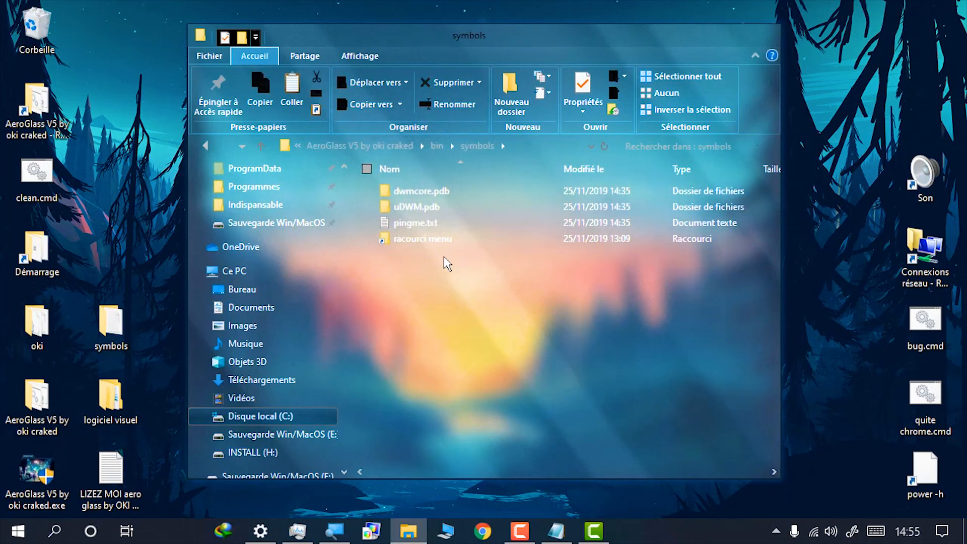
pyautogui.click(412, 191)
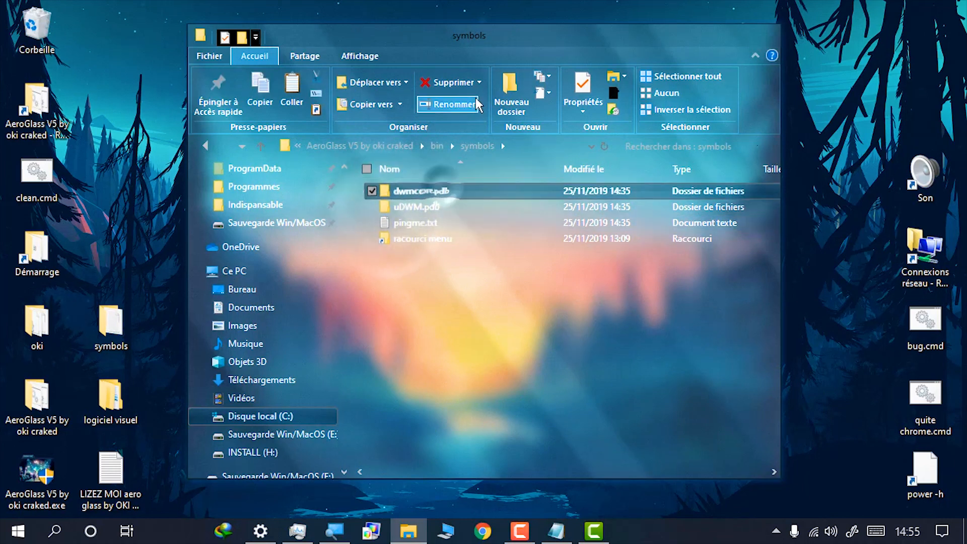
pyautogui.click(353, 145)
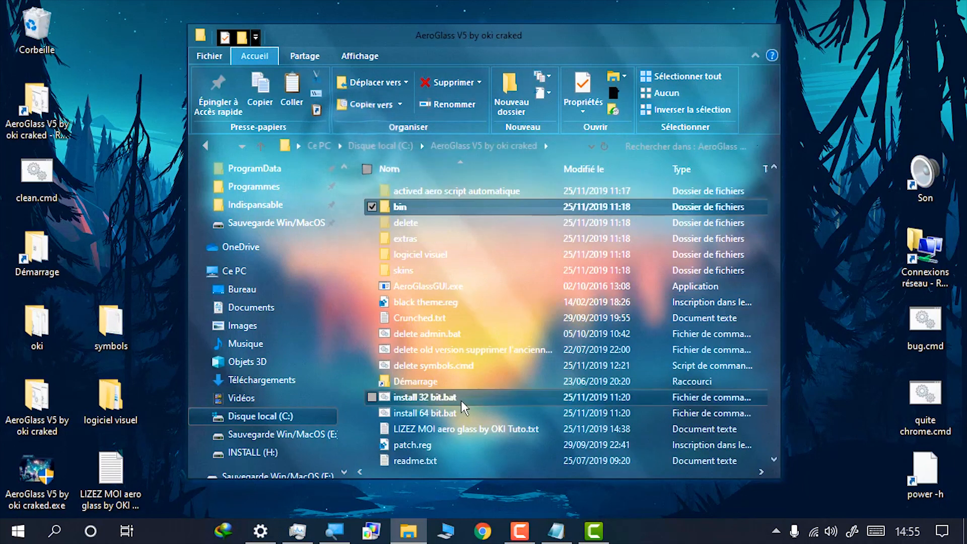
# Move the File Explorer window higher on the desktop, and examine the scripts in the actived aero script automatique folder
pyautogui.click(417, 364)
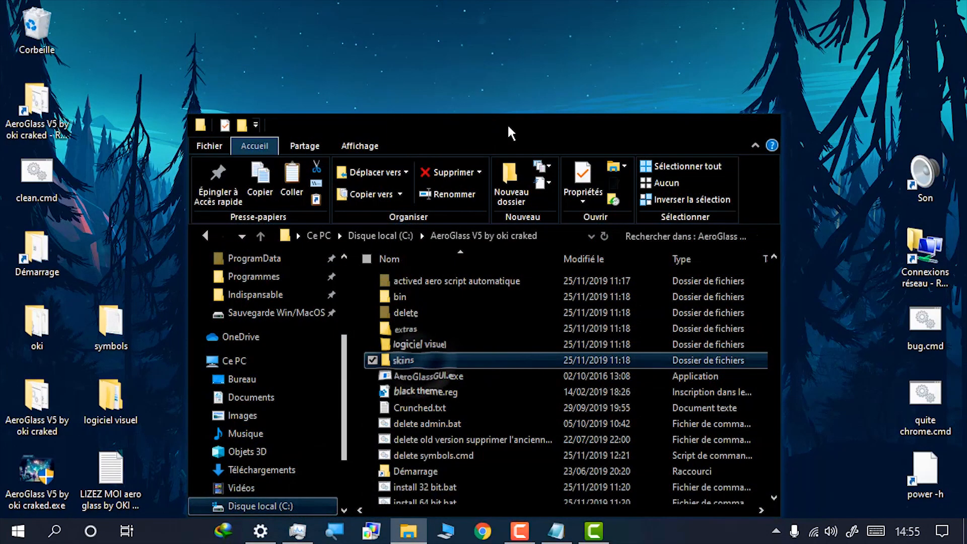
pyautogui.moveTo(506, 123); pyautogui.dragTo(502, 58)
pyautogui.click(447, 307)
pyautogui.click(432, 209)
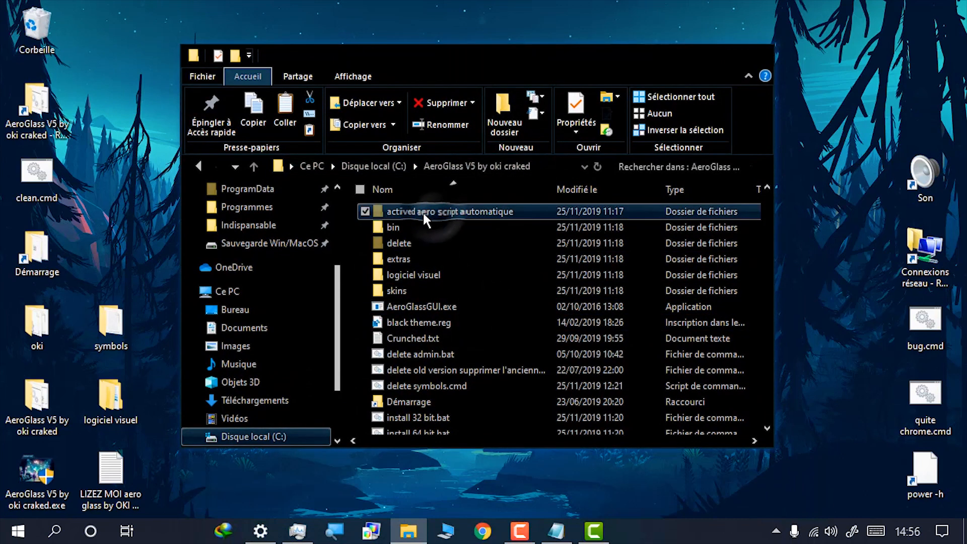
pyautogui.doubleClick(431, 213)
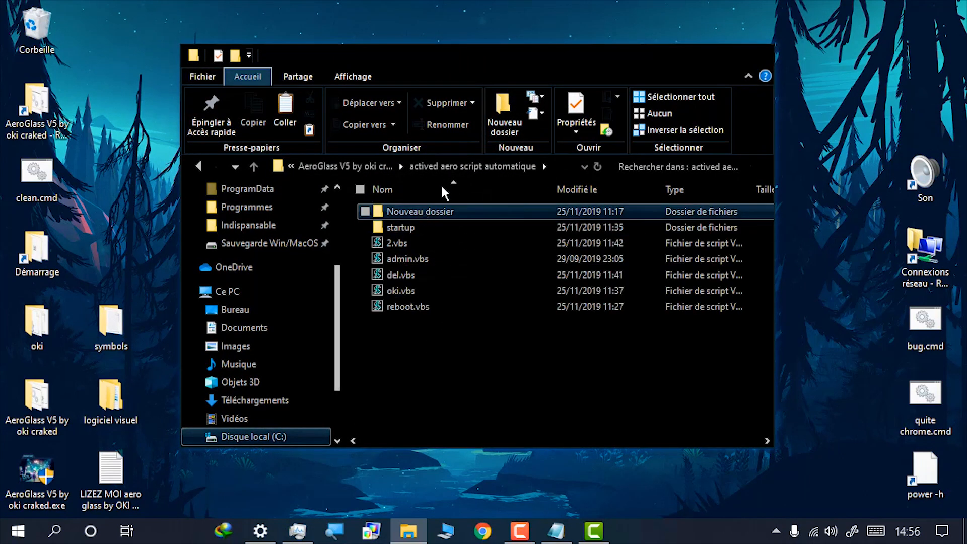
pyautogui.click(369, 166)
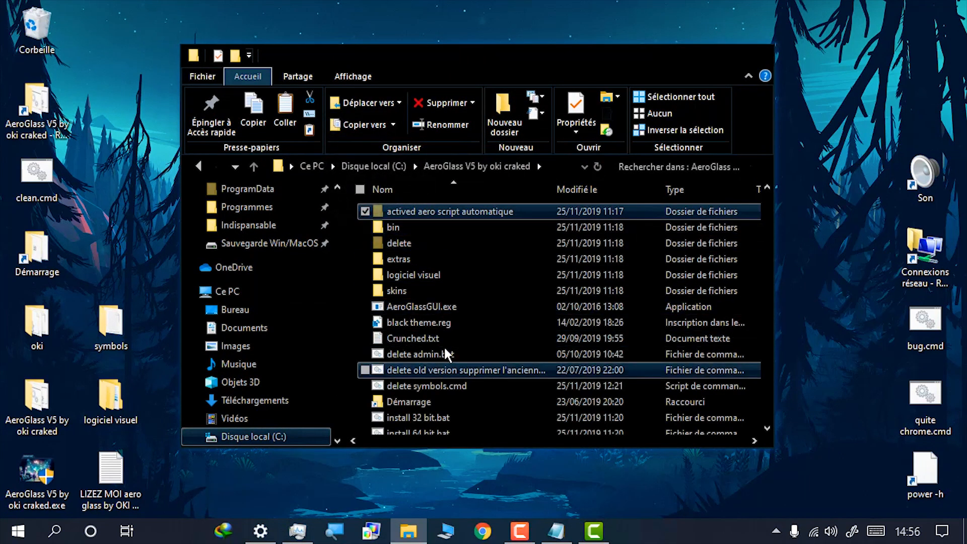
# Run install 64 bit.bat from the AeroGlass V5 folder and continue past the Aero Glass incompatibility dialog
pyautogui.click(448, 403)
pyautogui.scroll(-3, 450, 406)
pyautogui.click(428, 332)
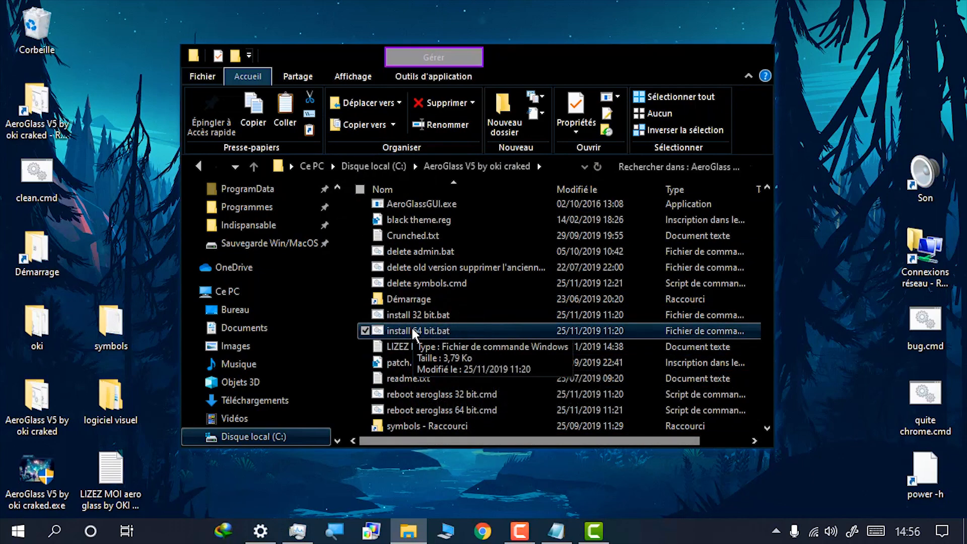
pyautogui.doubleClick(412, 328)
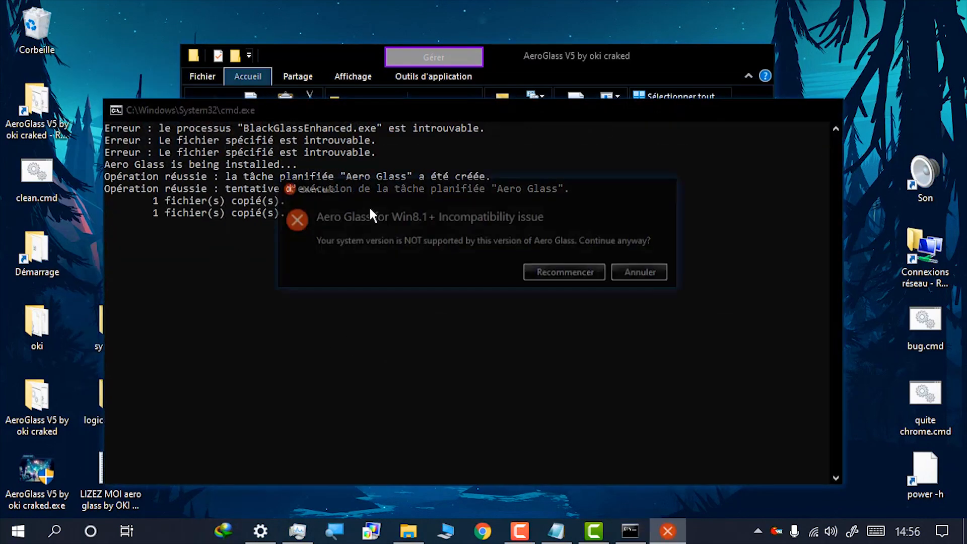
pyautogui.press('Return')
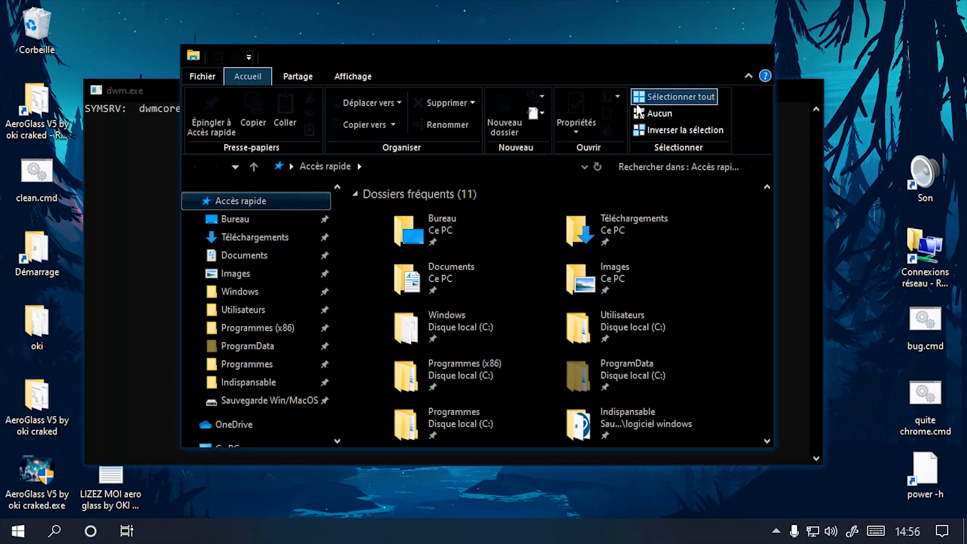
# Close the Quick access window, and review the uDWM symbol download in the dwm.exe console before closing it
pyautogui.click(756, 57)
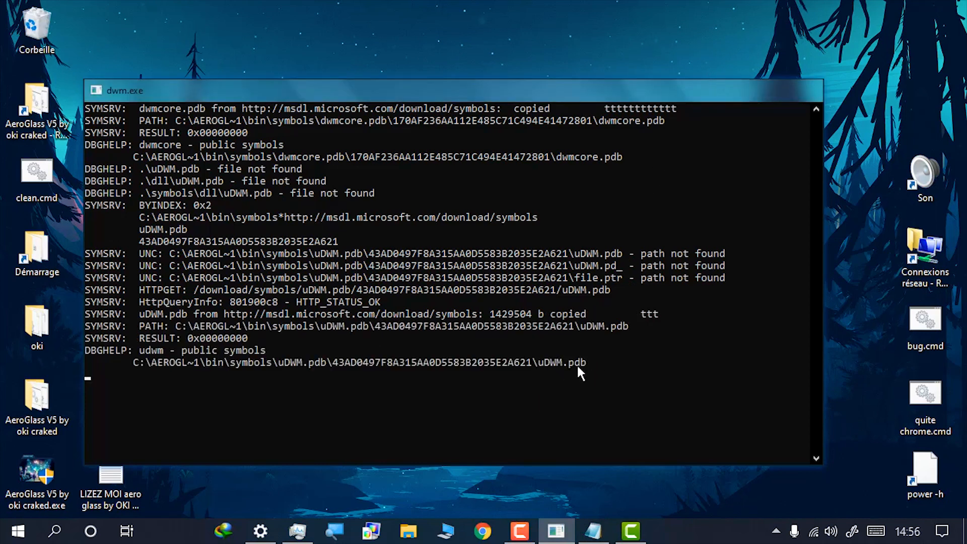
pyautogui.moveTo(594, 363); pyautogui.dragTo(274, 352)
pyautogui.click(483, 312)
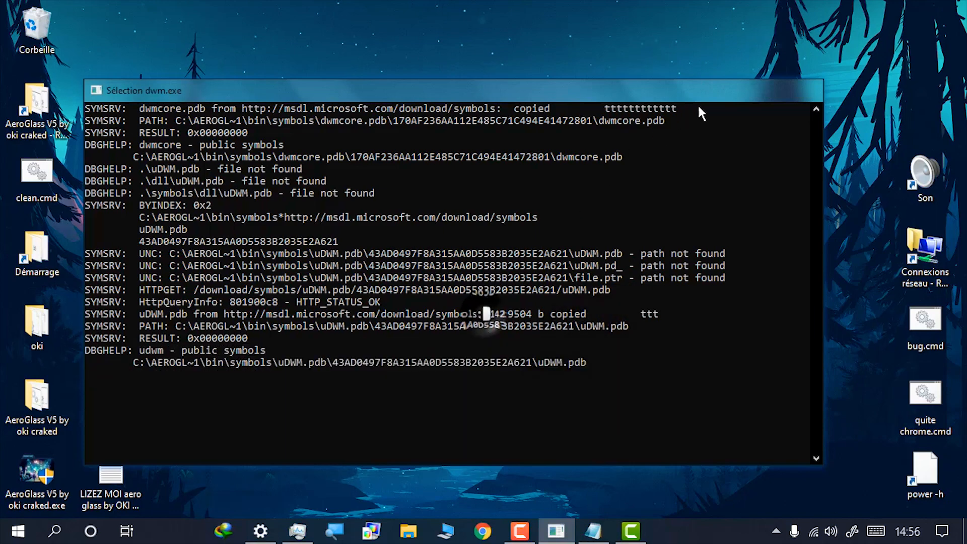
pyautogui.click(808, 87)
# Reopen File Explorer with a taller window, and open the Disque local (C:) drive to examine the restored glass effect
pyautogui.click(453, 528)
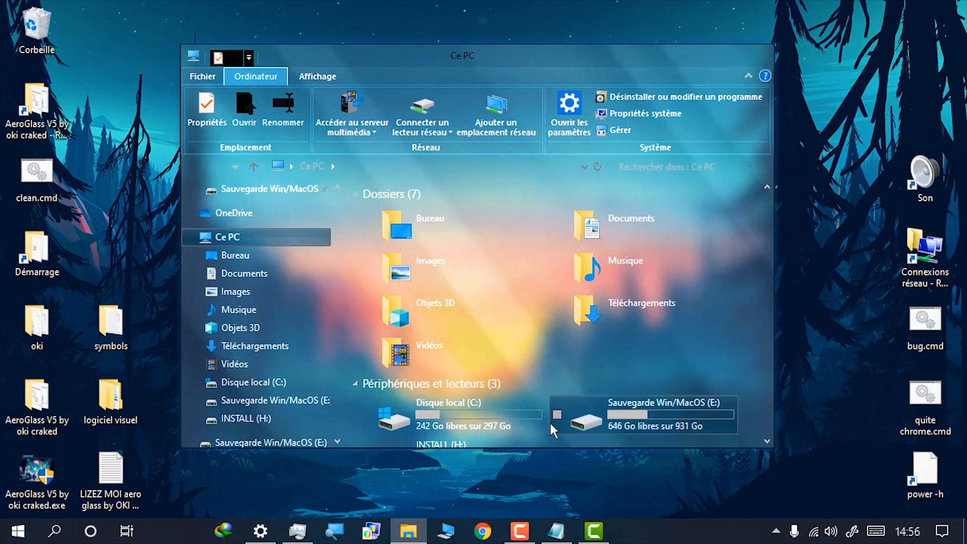
pyautogui.moveTo(507, 447); pyautogui.dragTo(510, 501)
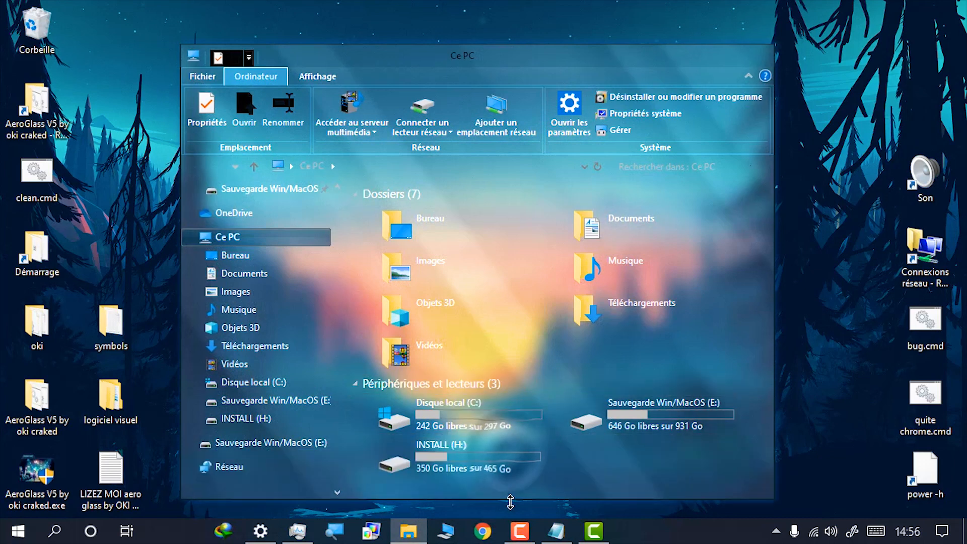
pyautogui.doubleClick(519, 417)
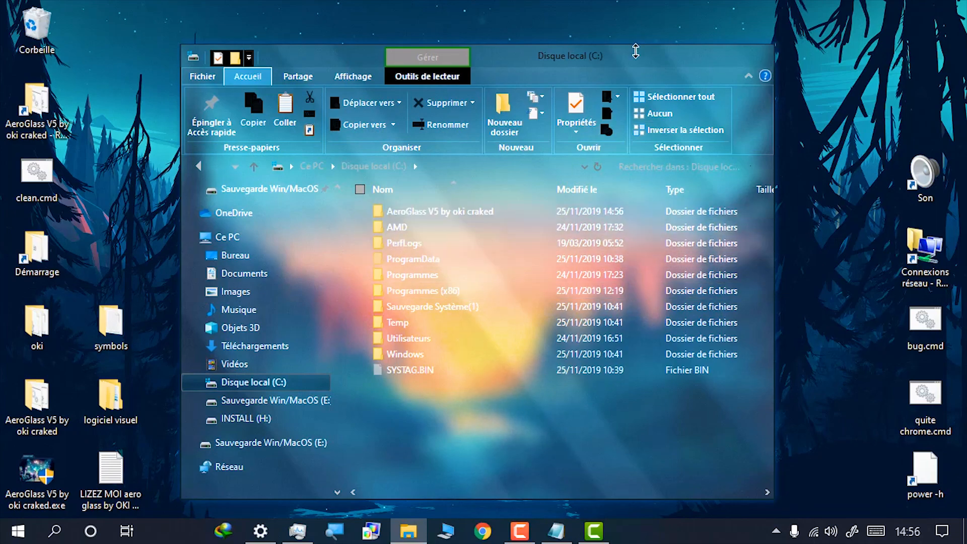
pyautogui.moveTo(695, 76); pyautogui.dragTo(630, 66)
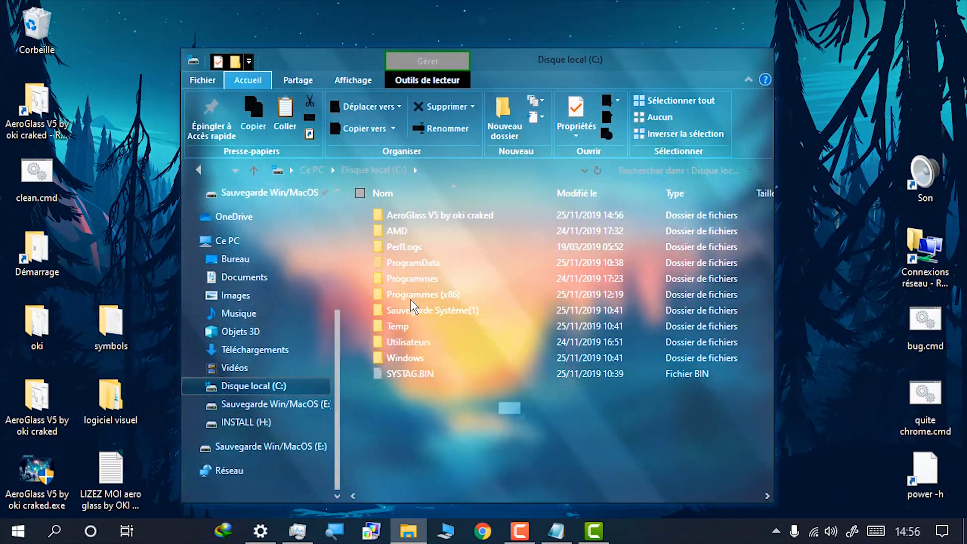
# Open the AeroGlass V5 by oki craked folder, look over its contents, and close the File Explorer window
pyautogui.doubleClick(406, 210)
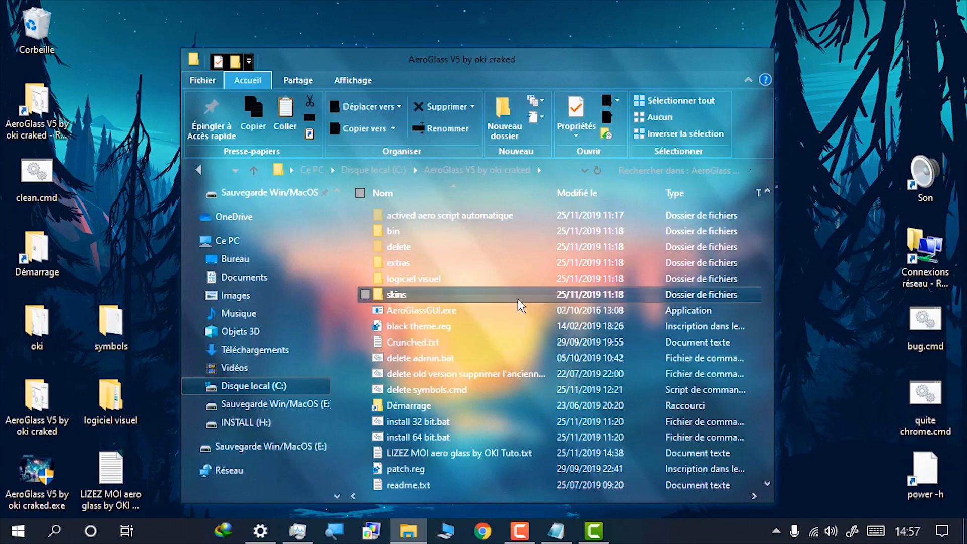
pyautogui.moveTo(476, 277)
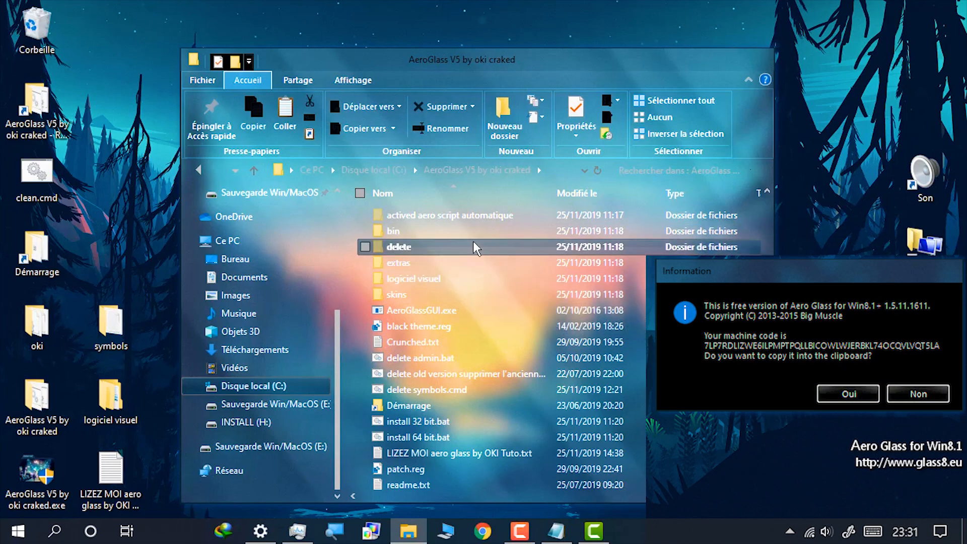
pyautogui.click(755, 60)
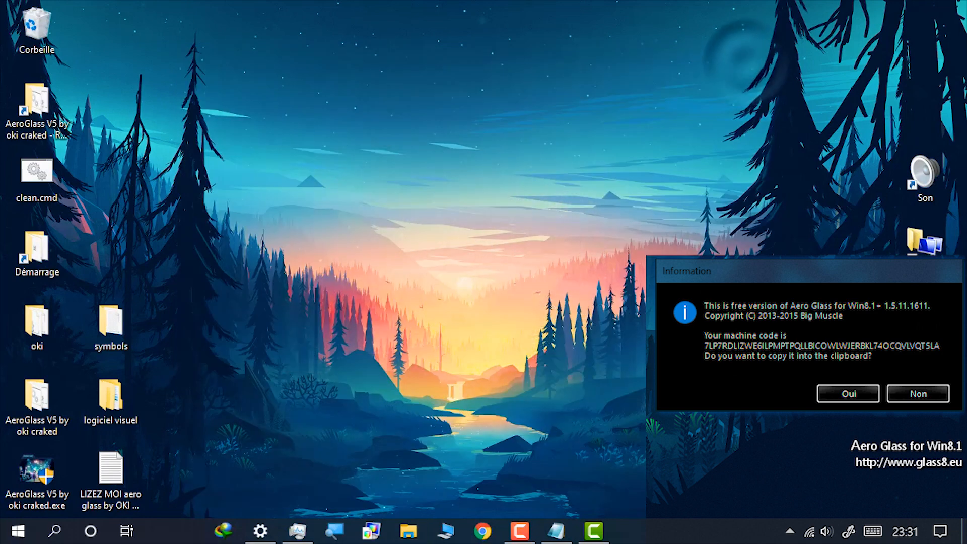